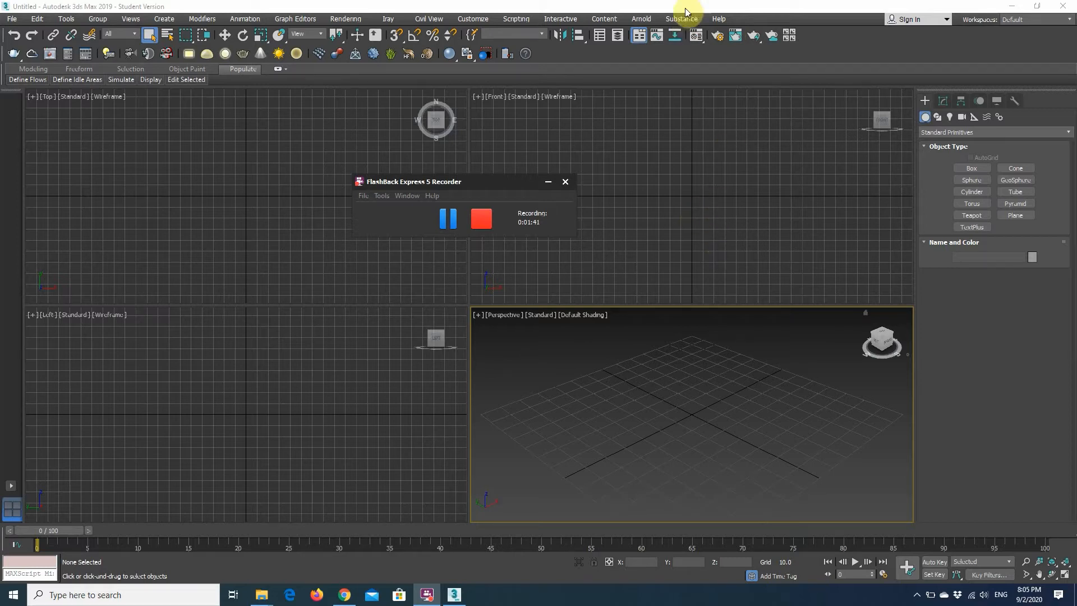
Open the Material Editor and place its window over the viewports.
{"action": "left_click", "coordinate": [694, 37]}
{"action": "left_click_drag", "start_coordinate": [179, 61], "coordinate": [198, 74]}
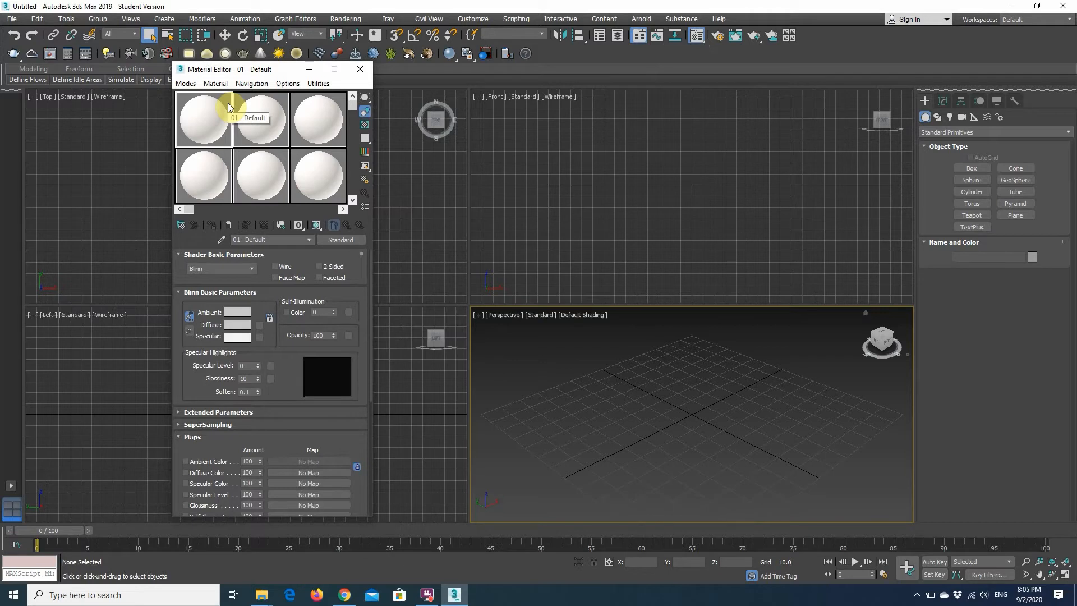
Switch the Material Editor to Slate mode and back to Compact mode.
{"action": "left_click", "coordinate": [185, 83]}
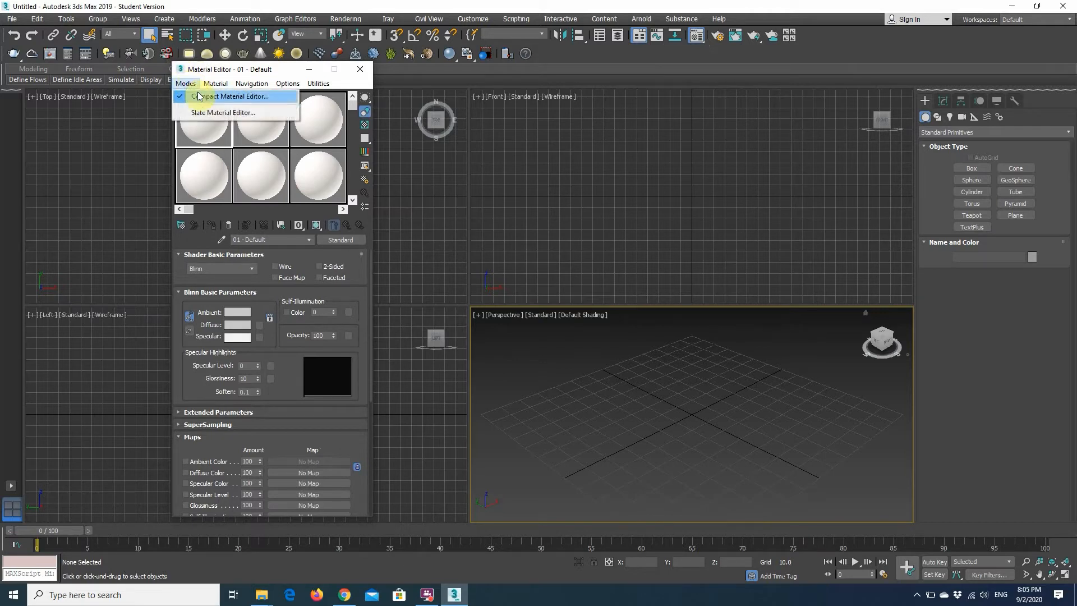
{"action": "left_click", "coordinate": [191, 114]}
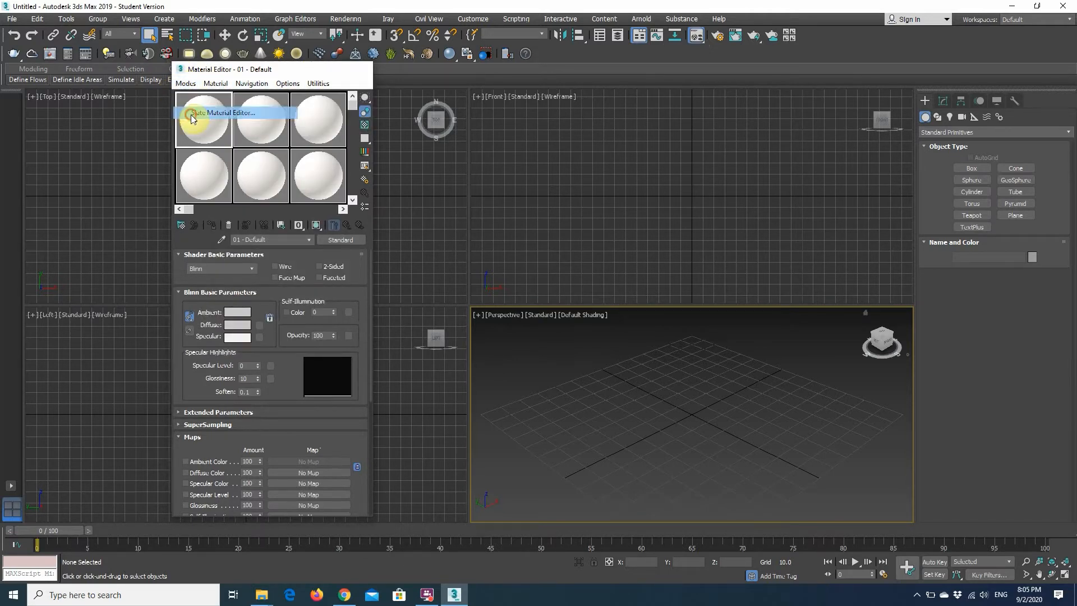
{"action": "scroll", "coordinate": [341, 297], "scroll_direction": "up", "scroll_amount": 2}
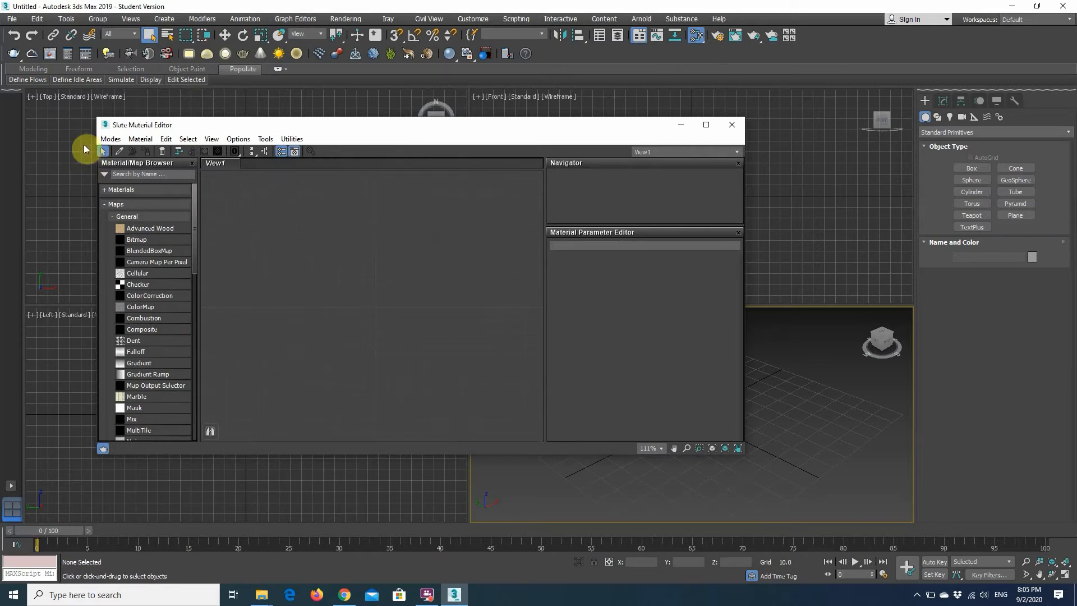
{"action": "left_click", "coordinate": [111, 138]}
{"action": "left_click", "coordinate": [126, 163]}
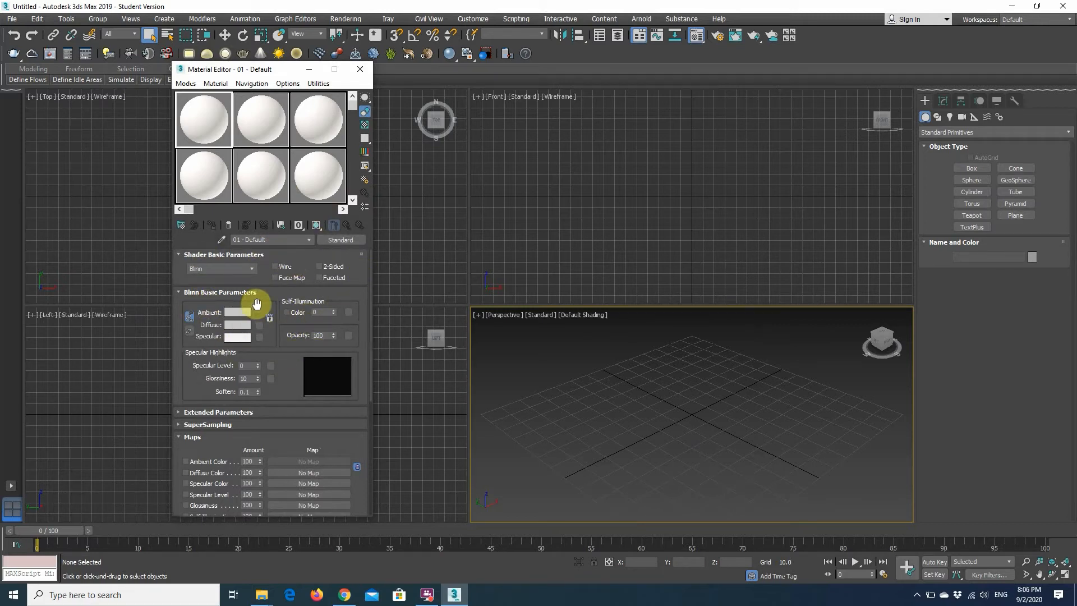
Set the diffuse color of the first sample material, 01 - Default, to bright pink.
{"action": "left_click", "coordinate": [276, 239]}
{"action": "left_click", "coordinate": [245, 125]}
{"action": "left_click", "coordinate": [298, 115]}
{"action": "left_click", "coordinate": [219, 113]}
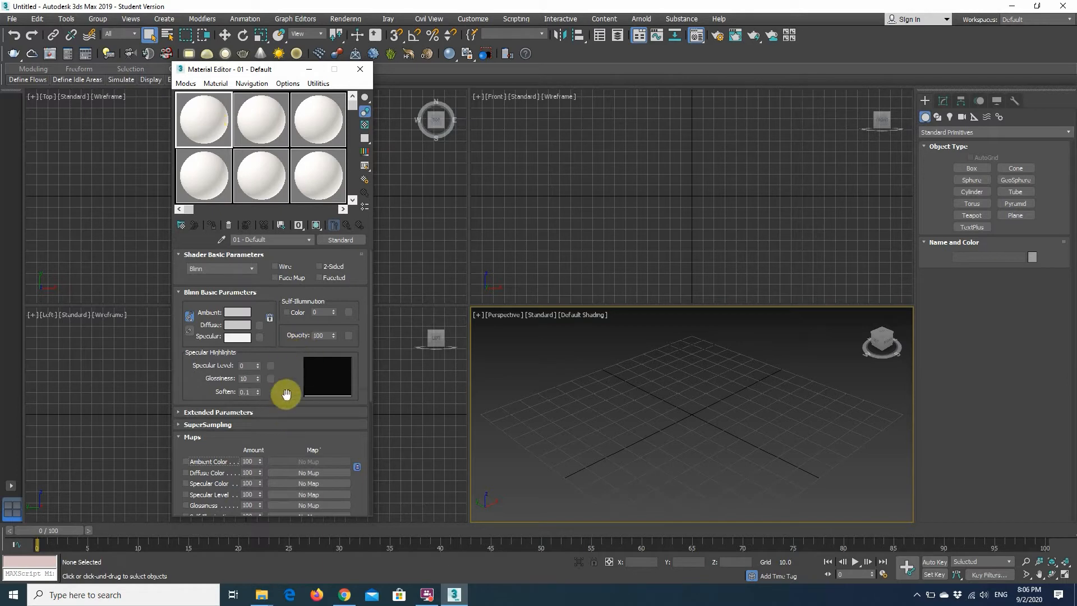
{"action": "scroll", "coordinate": [286, 381], "scroll_direction": "down", "scroll_amount": 1}
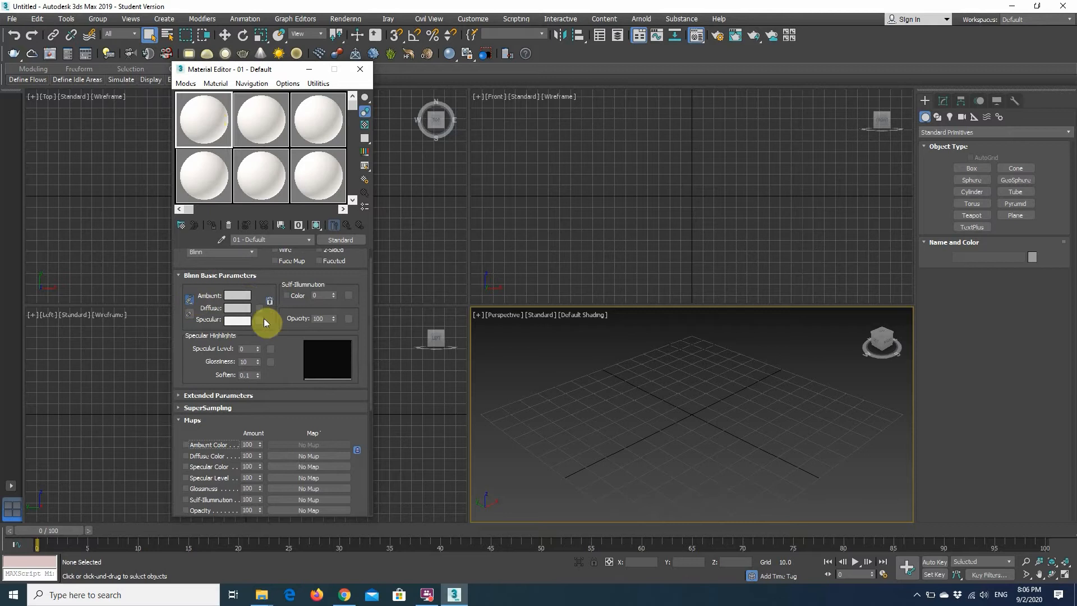
{"action": "scroll", "coordinate": [278, 404], "scroll_direction": "down", "scroll_amount": 1}
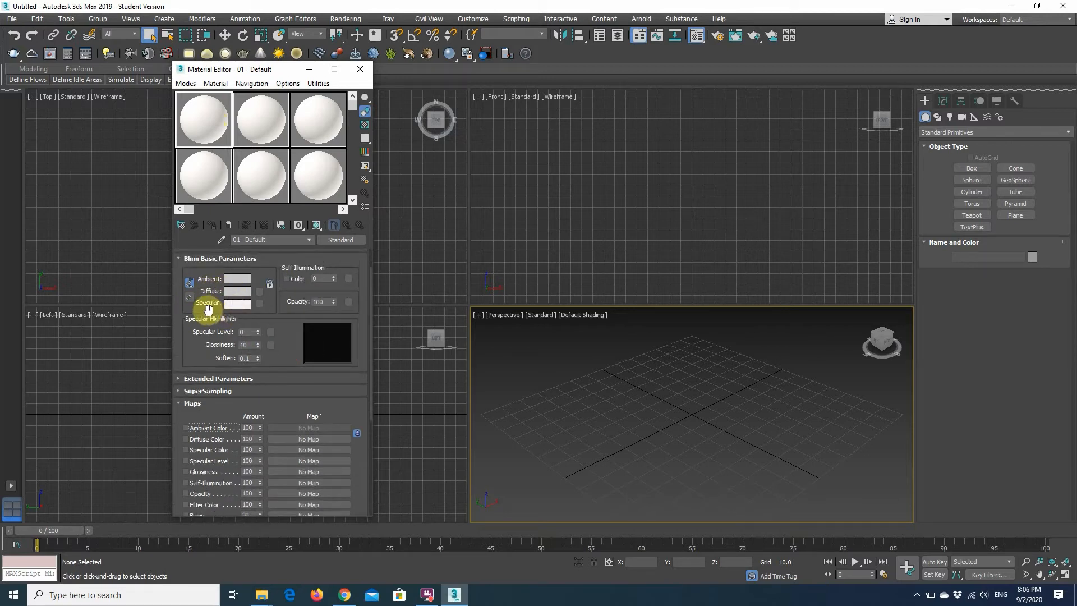
{"action": "left_click", "coordinate": [237, 291]}
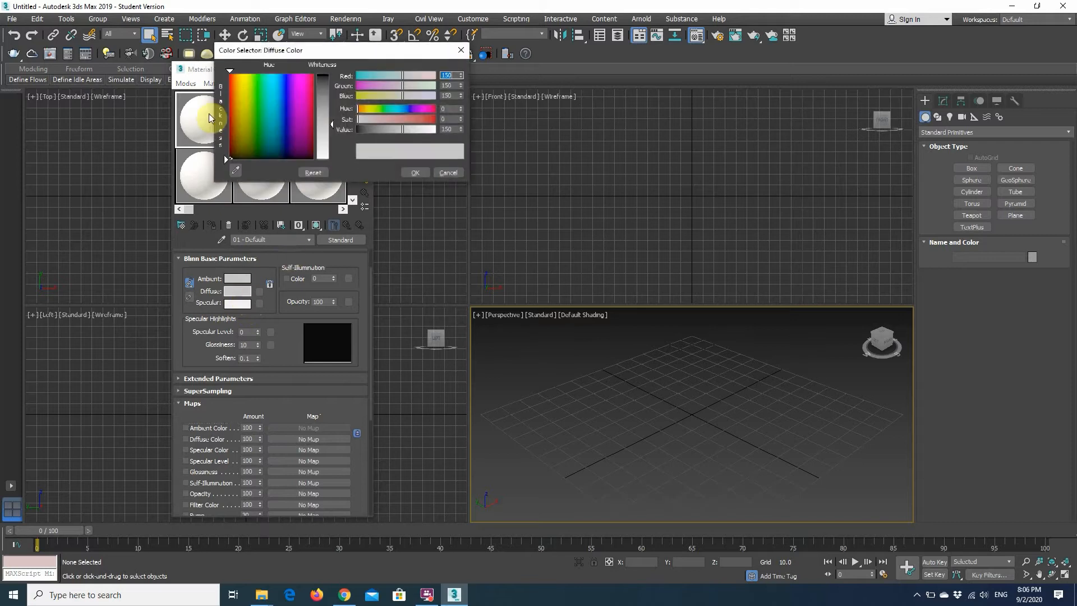
{"action": "left_click_drag", "start_coordinate": [289, 50], "coordinate": [476, 125]}
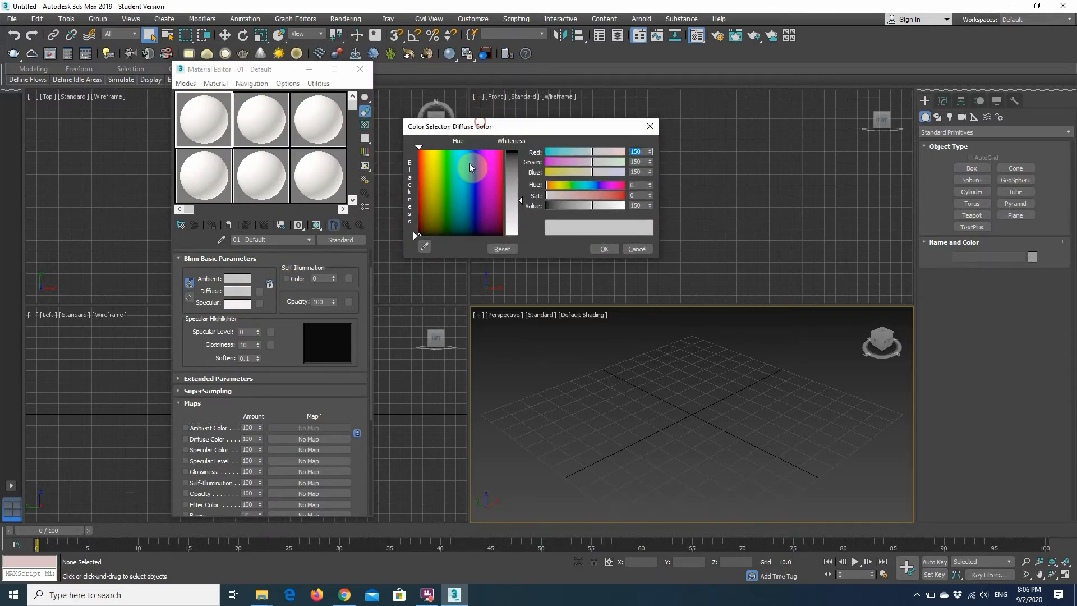
{"action": "mouse_move", "coordinate": [433, 192]}
{"action": "left_mouse_down"}
{"action": "mouse_move", "coordinate": [454, 174]}
{"action": "mouse_move", "coordinate": [499, 168]}
{"action": "mouse_move", "coordinate": [485, 168]}
{"action": "mouse_move", "coordinate": [513, 150]}
{"action": "left_mouse_up"}
{"action": "left_click", "coordinate": [604, 249]}
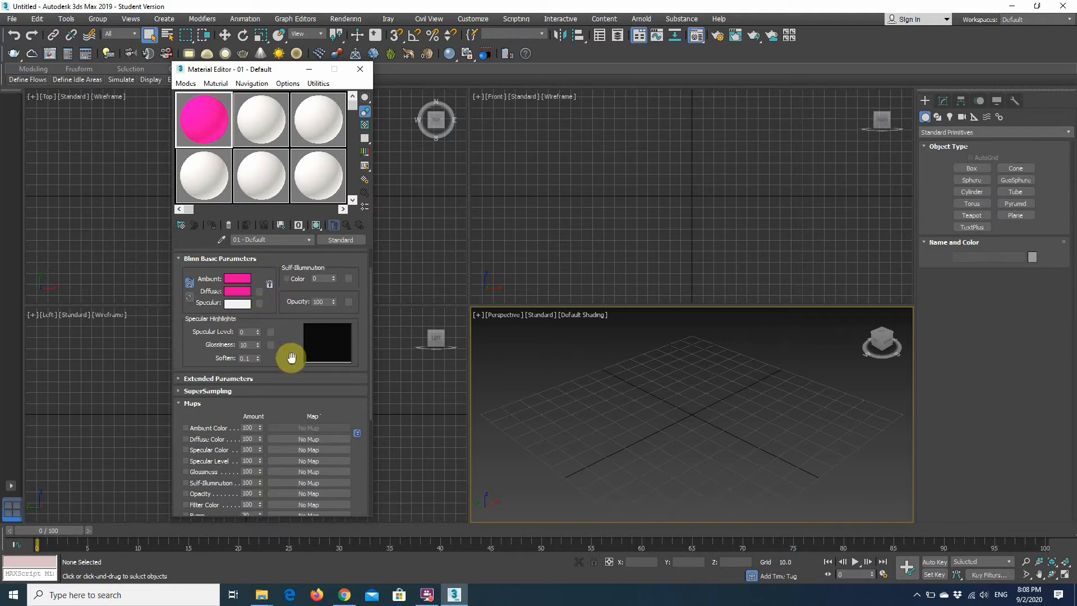
Set the specular color of the pink material to green.
{"action": "left_click", "coordinate": [238, 303]}
{"action": "left_click_drag", "start_coordinate": [437, 188], "coordinate": [448, 173]}
{"action": "left_click", "coordinate": [512, 157]}
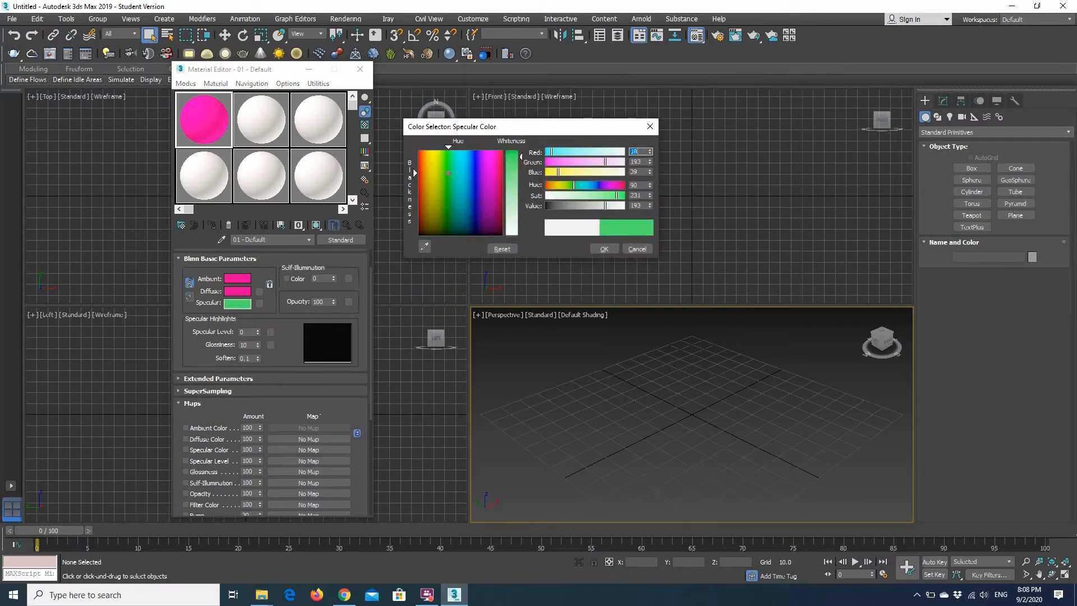
{"action": "left_click", "coordinate": [604, 248]}
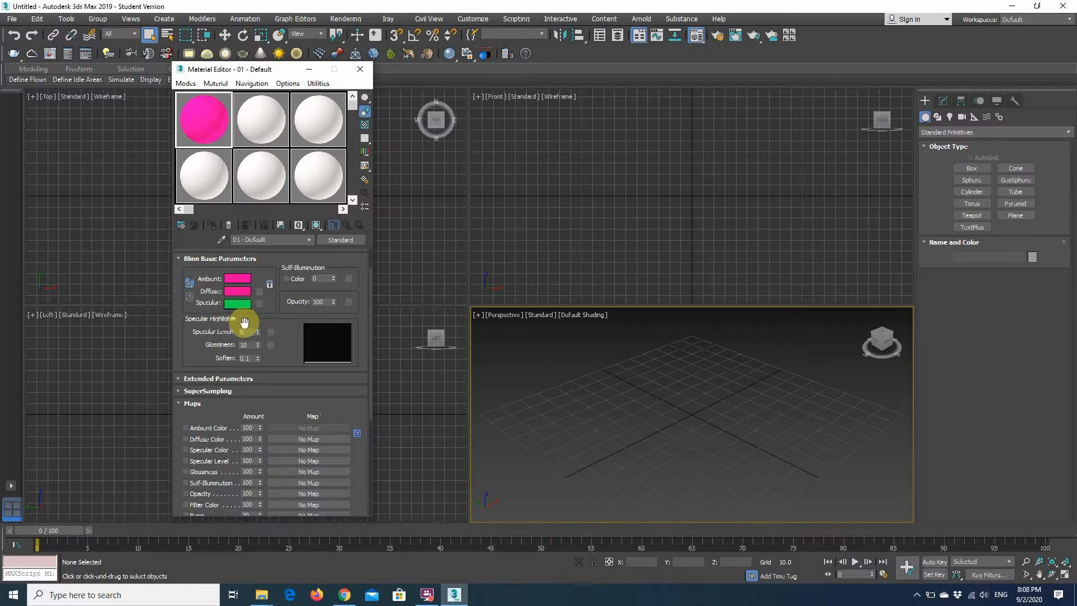
Set the pink material's specular level to 62 and its glossiness to 40.
{"action": "left_click_drag", "start_coordinate": [258, 332], "coordinate": [259, 295]}
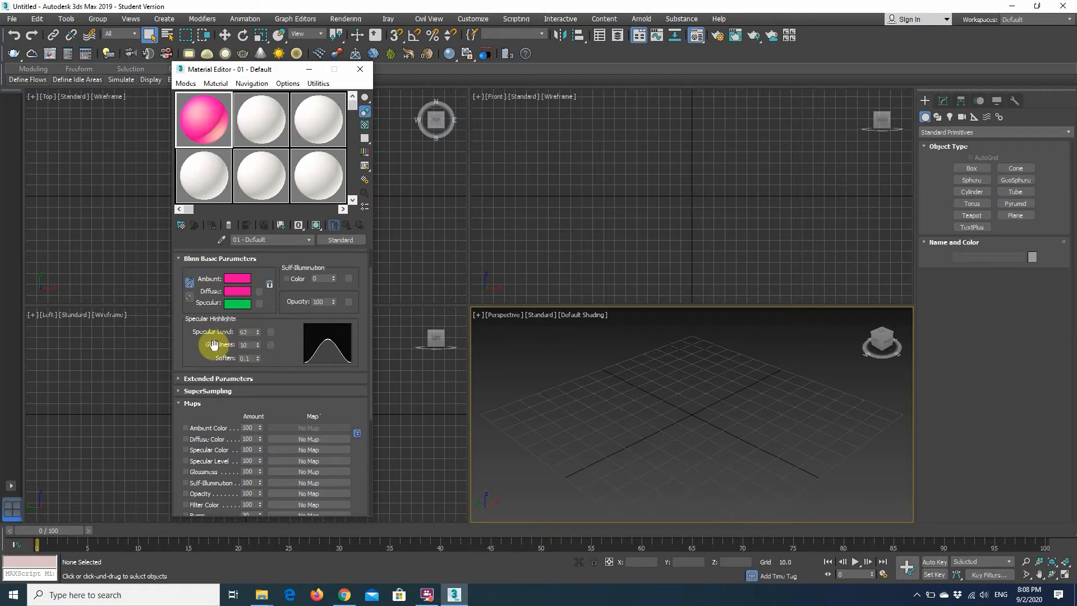
{"action": "left_click_drag", "start_coordinate": [258, 345], "coordinate": [262, 331]}
{"action": "left_click", "coordinate": [213, 120]}
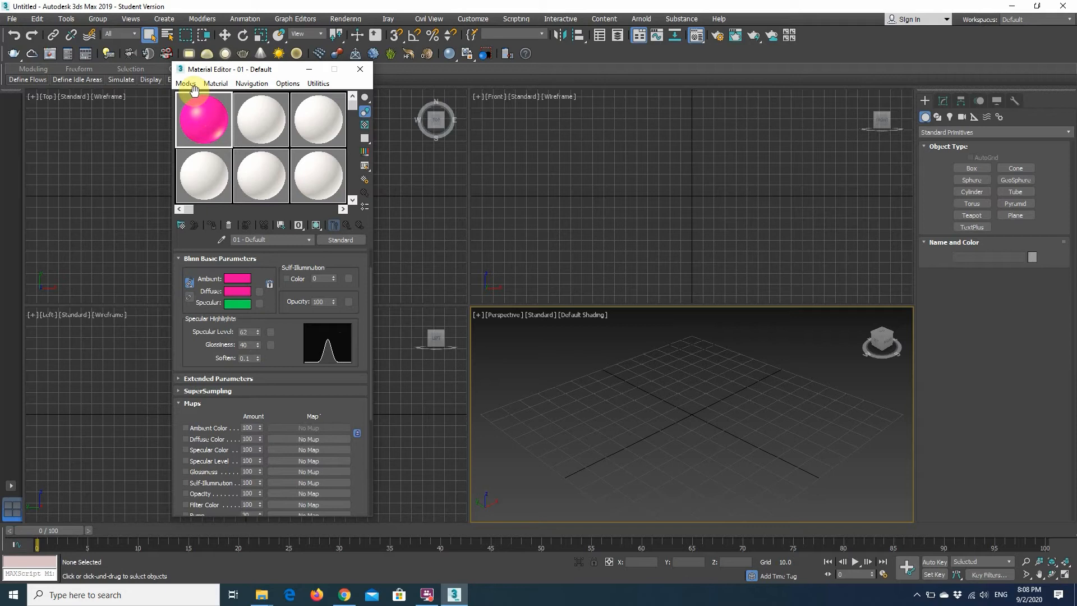
Enable the Diffuse Color, Glossiness, Bump and Displacement map channels of the pink material.
{"action": "scroll", "coordinate": [291, 352], "scroll_direction": "down", "scroll_amount": 5}
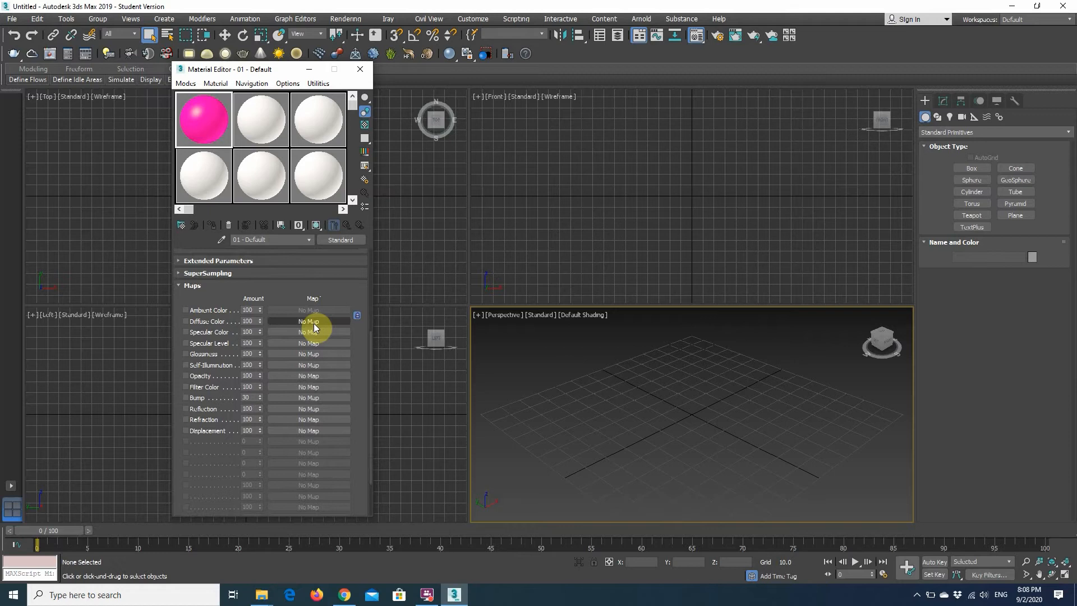
{"action": "left_click", "coordinate": [198, 323]}
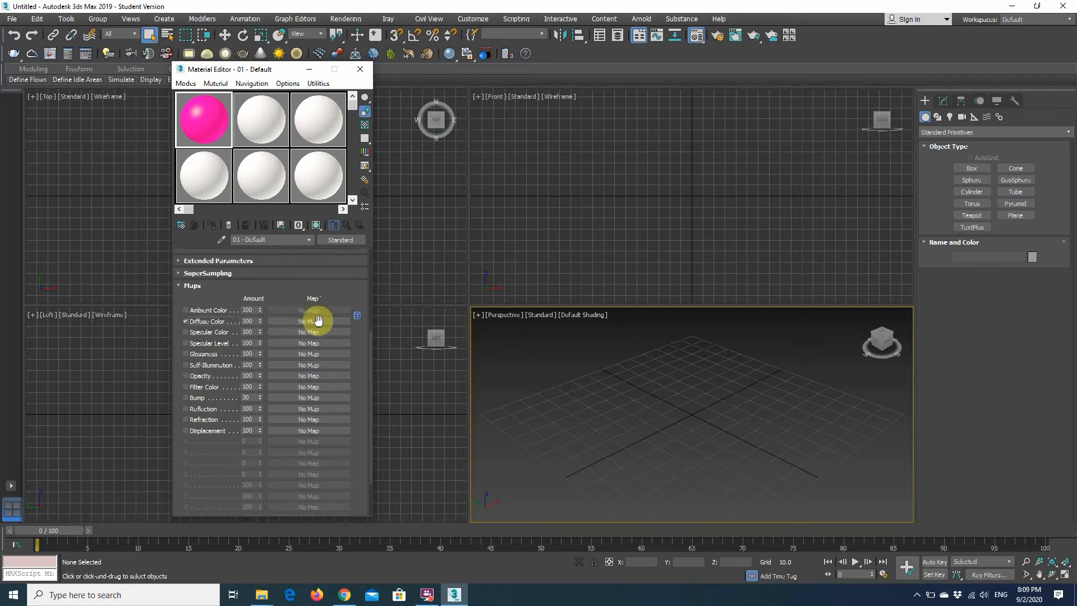
{"action": "scroll", "coordinate": [219, 355], "scroll_direction": "up", "scroll_amount": 6}
{"action": "scroll", "coordinate": [221, 385], "scroll_direction": "down", "scroll_amount": 4}
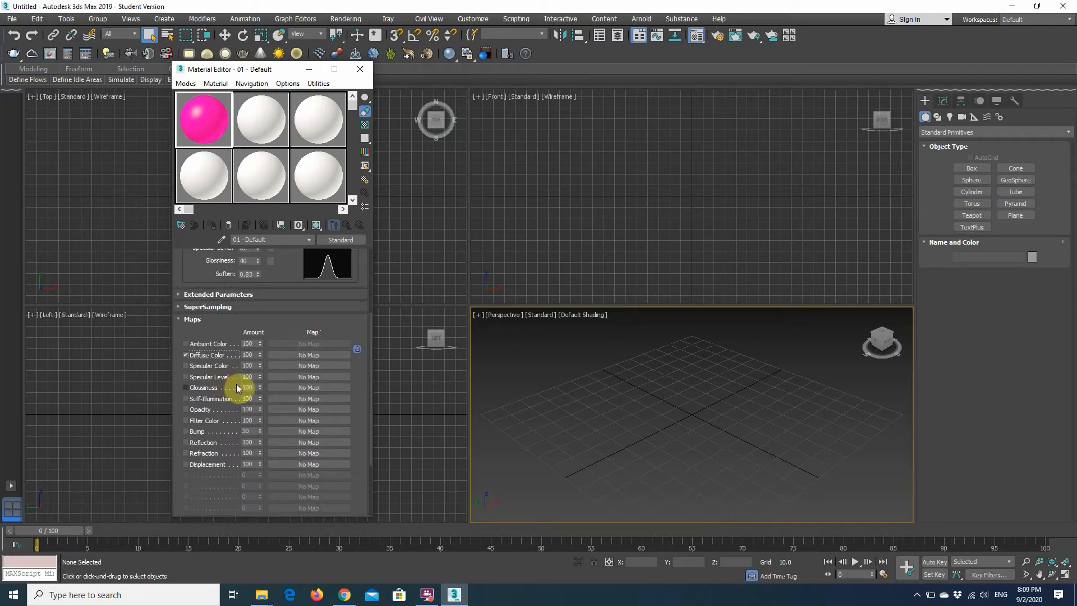
{"action": "left_click", "coordinate": [197, 368]}
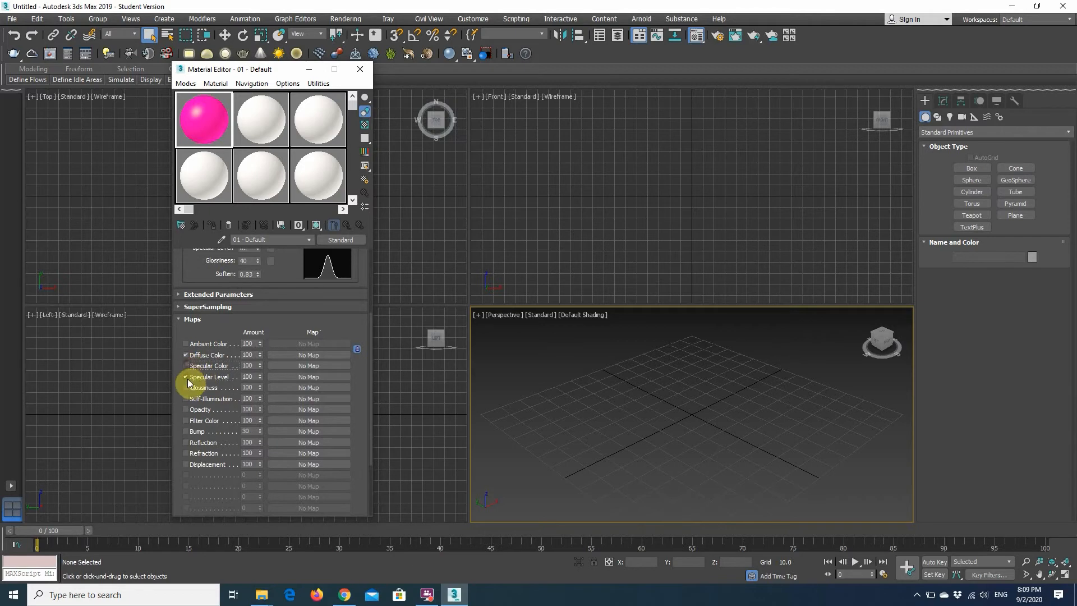
{"action": "left_click", "coordinate": [186, 378]}
{"action": "scroll", "coordinate": [213, 376], "scroll_direction": "down", "scroll_amount": 1}
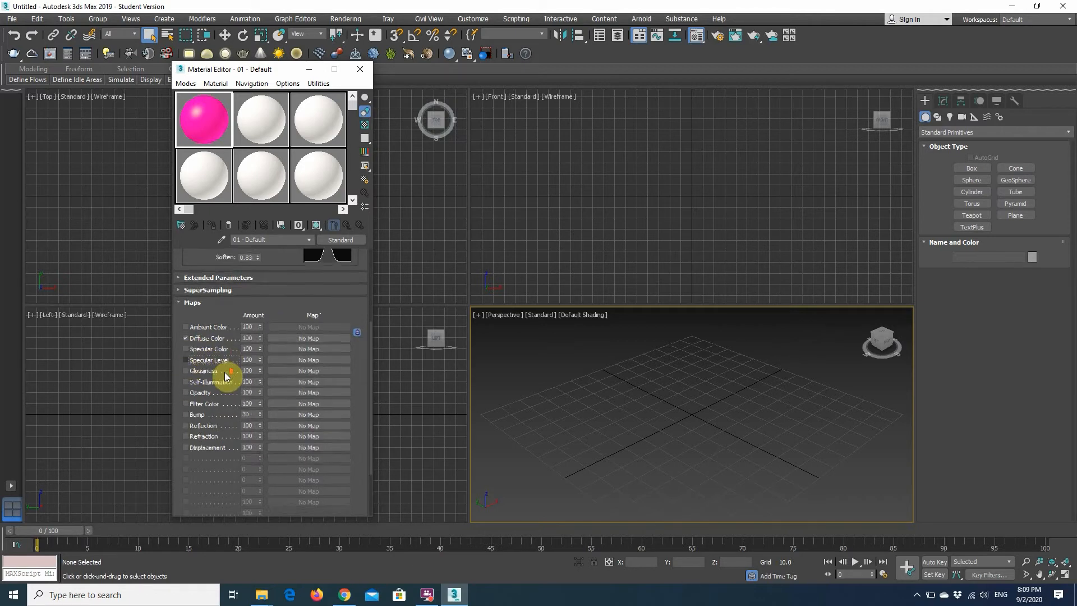
{"action": "left_click", "coordinate": [185, 371]}
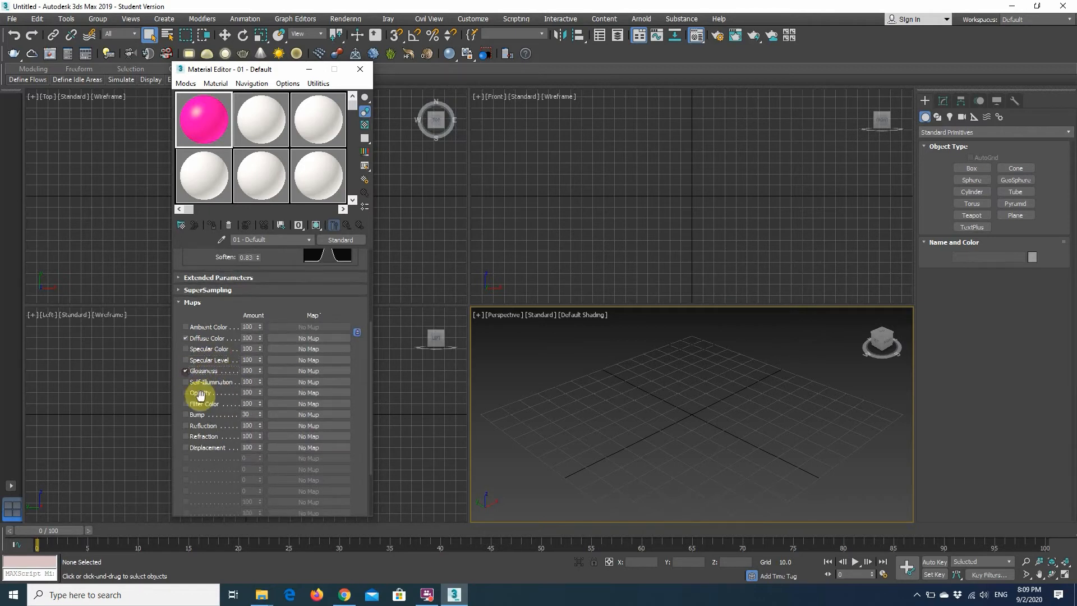
{"action": "scroll", "coordinate": [223, 419], "scroll_direction": "down", "scroll_amount": 1}
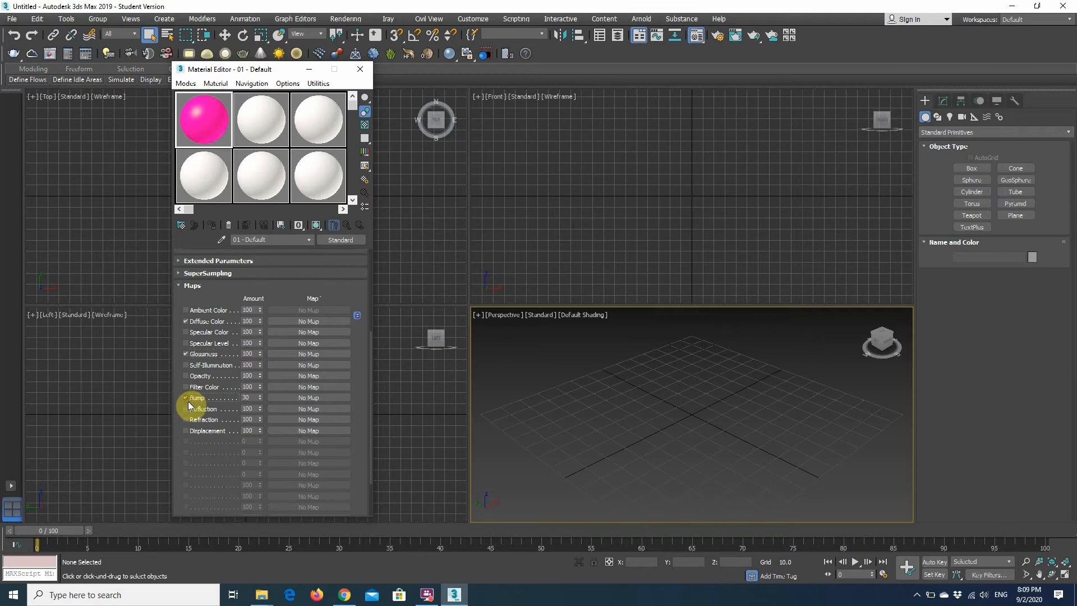
{"action": "left_click", "coordinate": [186, 430]}
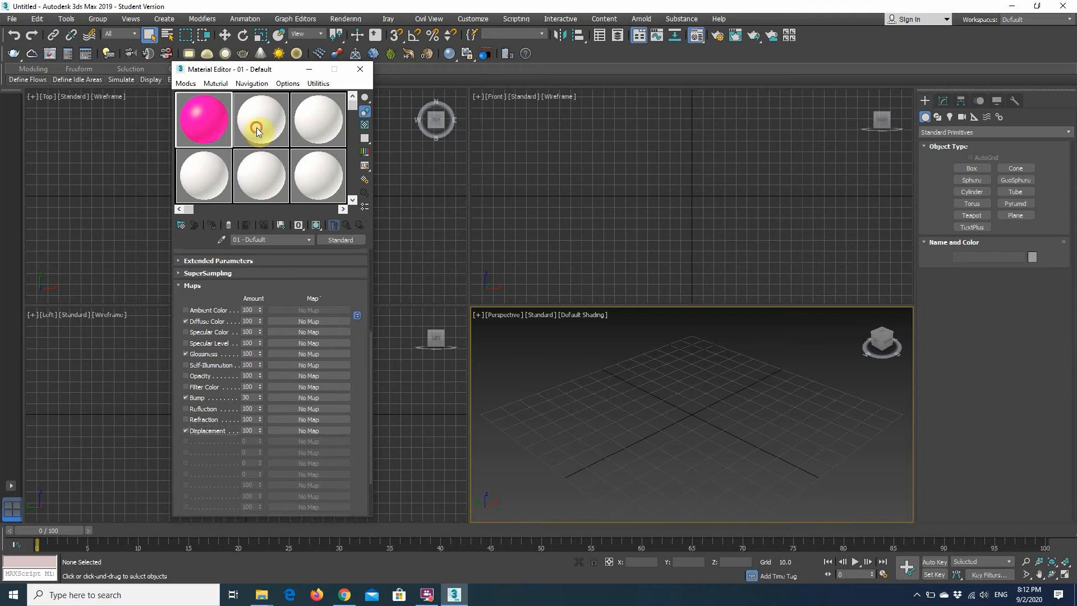
Select the second sample material and create a box about 131 long, 49 wide and 36 high in the perspective viewport.
{"action": "left_click", "coordinate": [282, 141]}
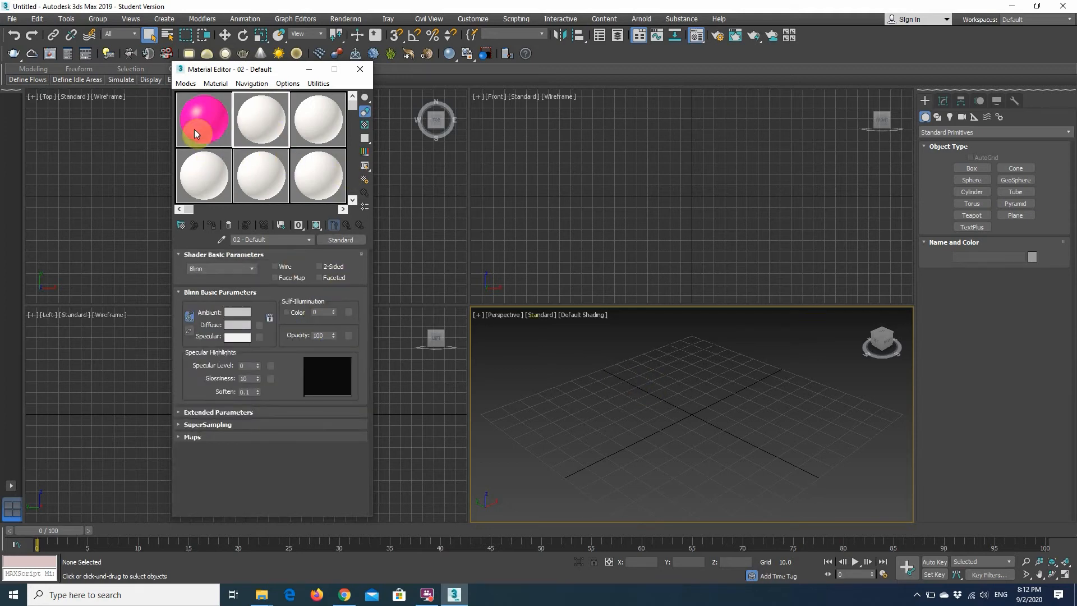
{"action": "middle_click_drag", "start_coordinate": [644, 387], "coordinate": [606, 351], "text": "alt"}
{"action": "left_click", "coordinate": [971, 169]}
{"action": "left_click_drag", "start_coordinate": [566, 370], "coordinate": [800, 421]}
{"action": "left_click", "coordinate": [797, 356]}
{"action": "middle_click_drag", "start_coordinate": [650, 428], "coordinate": [760, 426], "text": "alt"}
{"action": "mouse_move", "coordinate": [678, 435]}
{"action": "middle_mouse_down", "text": "alt"}
{"action": "mouse_move", "coordinate": [688, 447]}
{"action": "mouse_move", "coordinate": [686, 421]}
{"action": "middle_mouse_up", "text": "alt"}
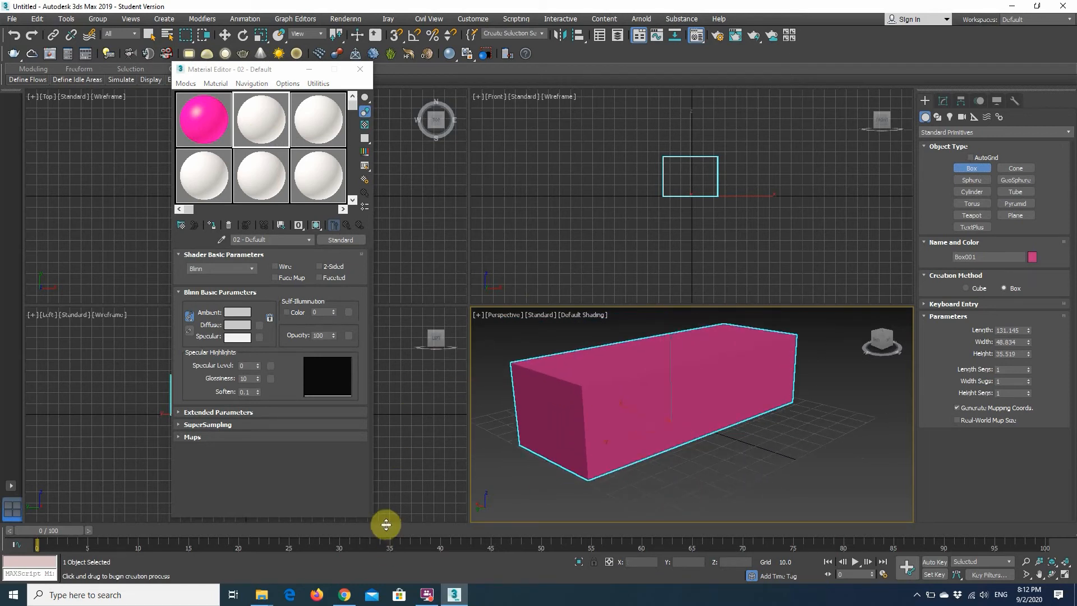
{"action": "right_click", "coordinate": [644, 413]}
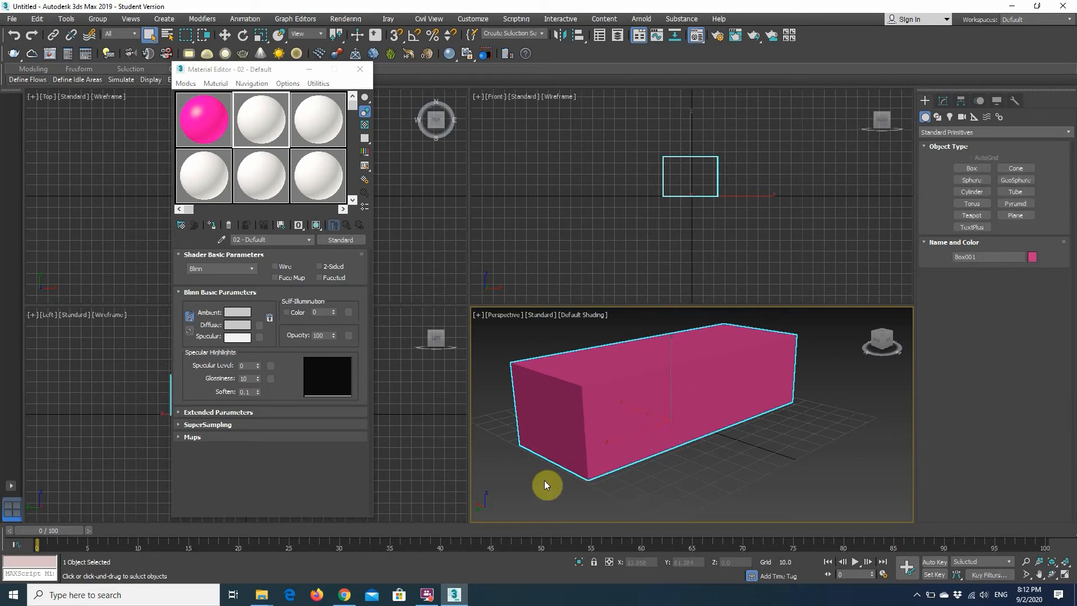
Switch to Chrome and examine the previews and flat maps of the 3D Scanned Concrete Sidewalk texture on textures.com.
{"action": "left_click", "coordinate": [346, 594]}
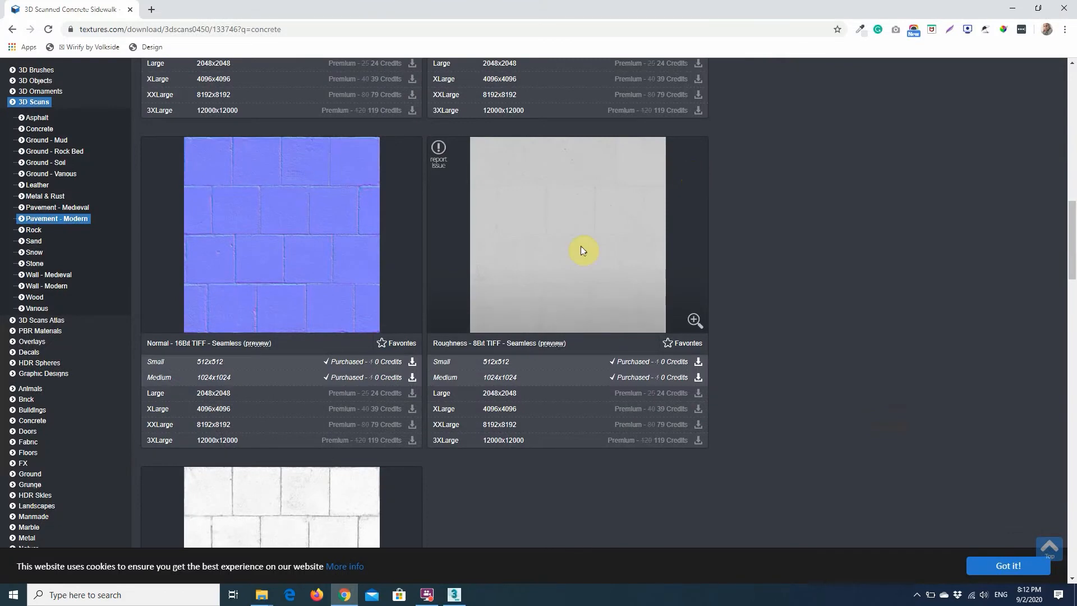
{"action": "scroll", "coordinate": [446, 429], "scroll_direction": "up", "scroll_amount": 10}
{"action": "scroll", "coordinate": [447, 435], "scroll_direction": "up", "scroll_amount": 5}
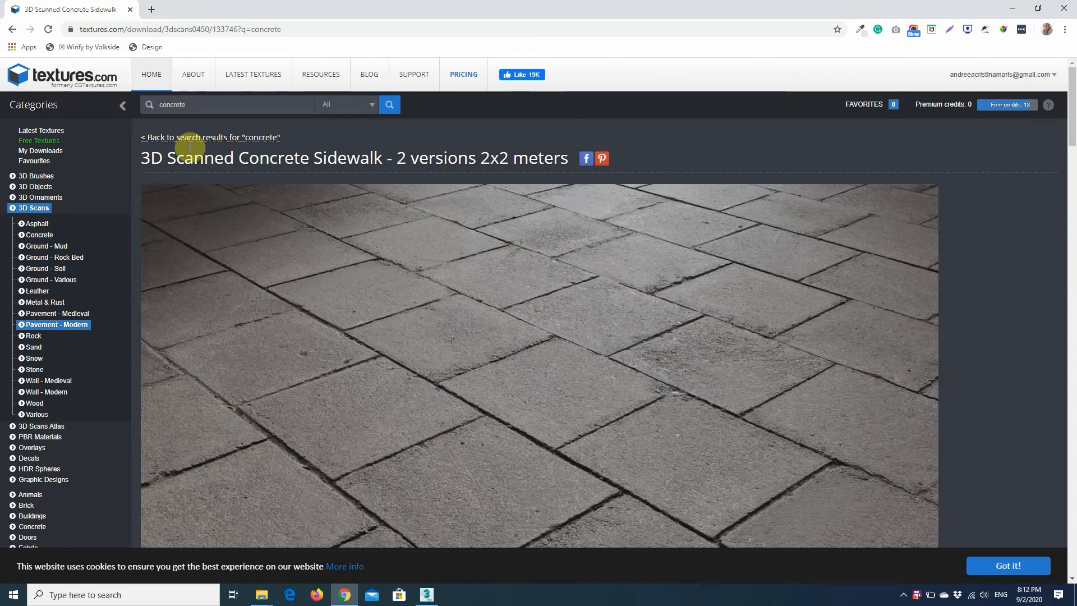
{"action": "scroll", "coordinate": [661, 276], "scroll_direction": "down", "scroll_amount": 3}
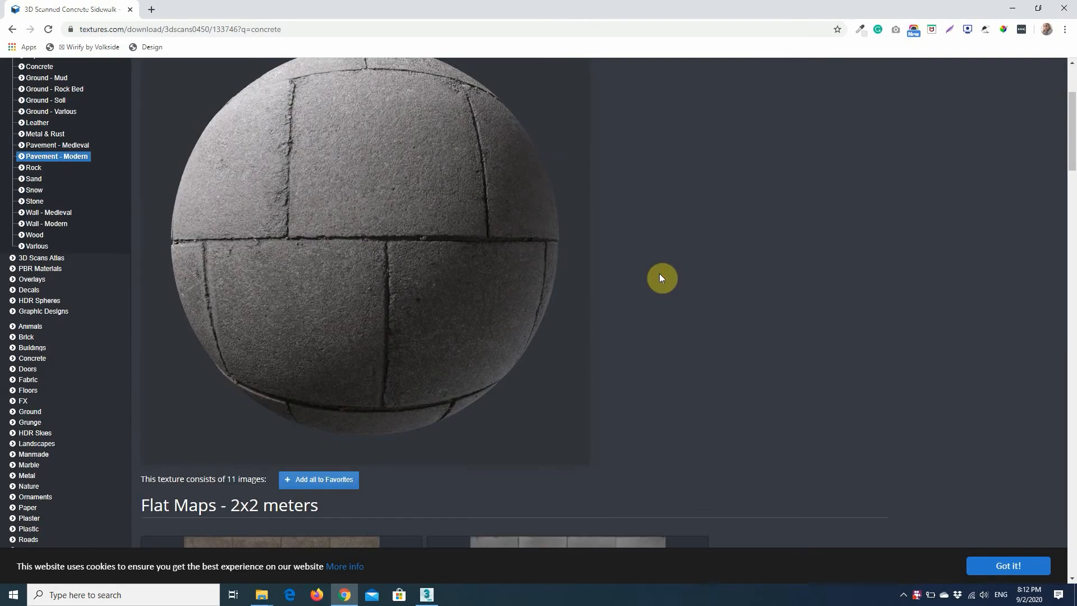
{"action": "scroll", "coordinate": [89, 401], "scroll_direction": "down", "scroll_amount": 2}
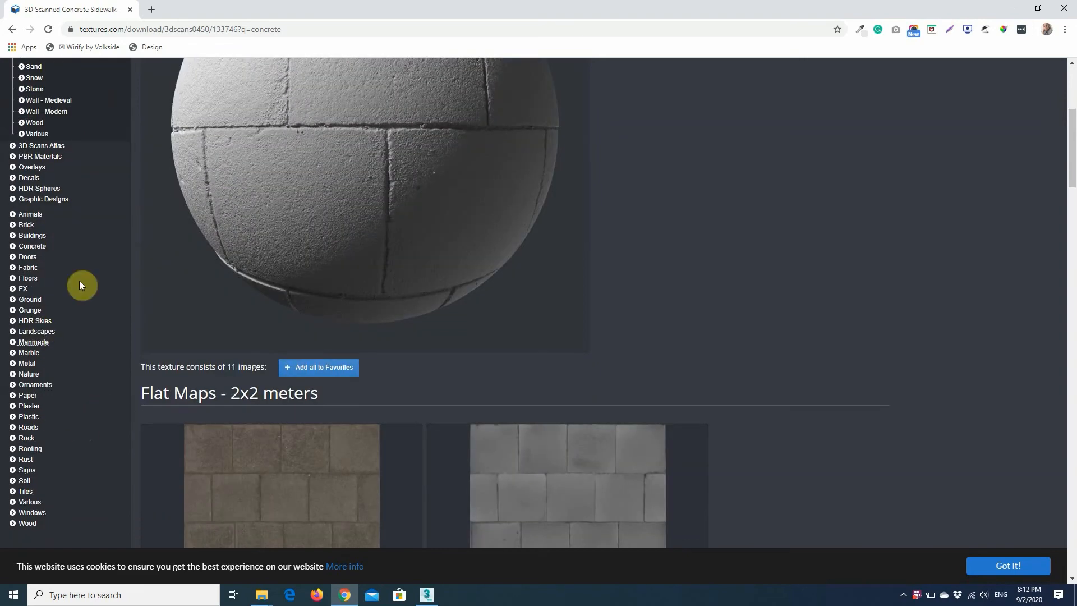
{"action": "scroll", "coordinate": [617, 381], "scroll_direction": "up", "scroll_amount": 5}
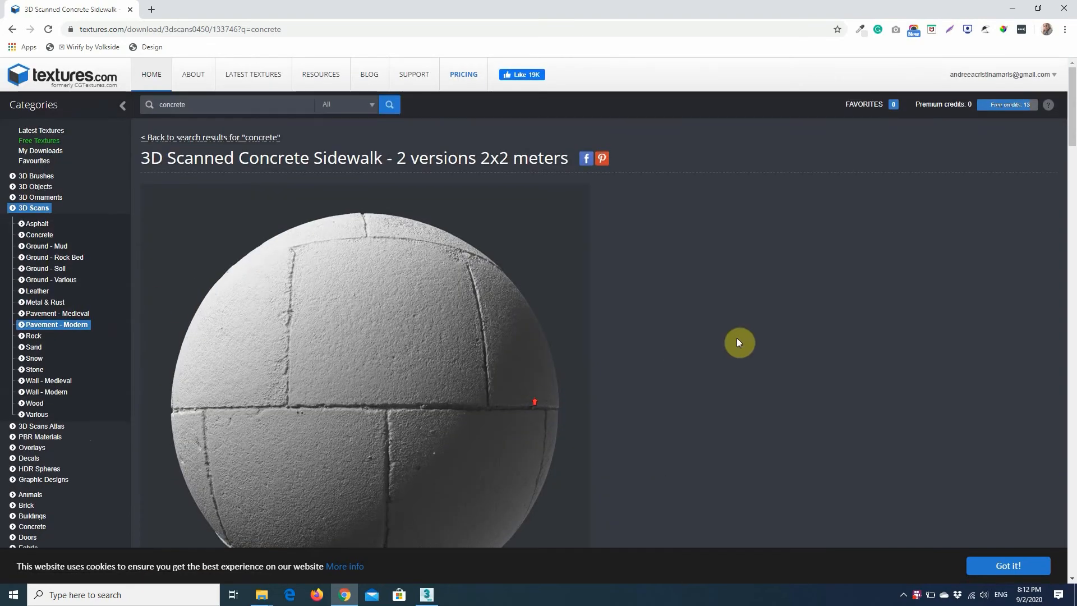
{"action": "scroll", "coordinate": [415, 426], "scroll_direction": "down", "scroll_amount": 11}
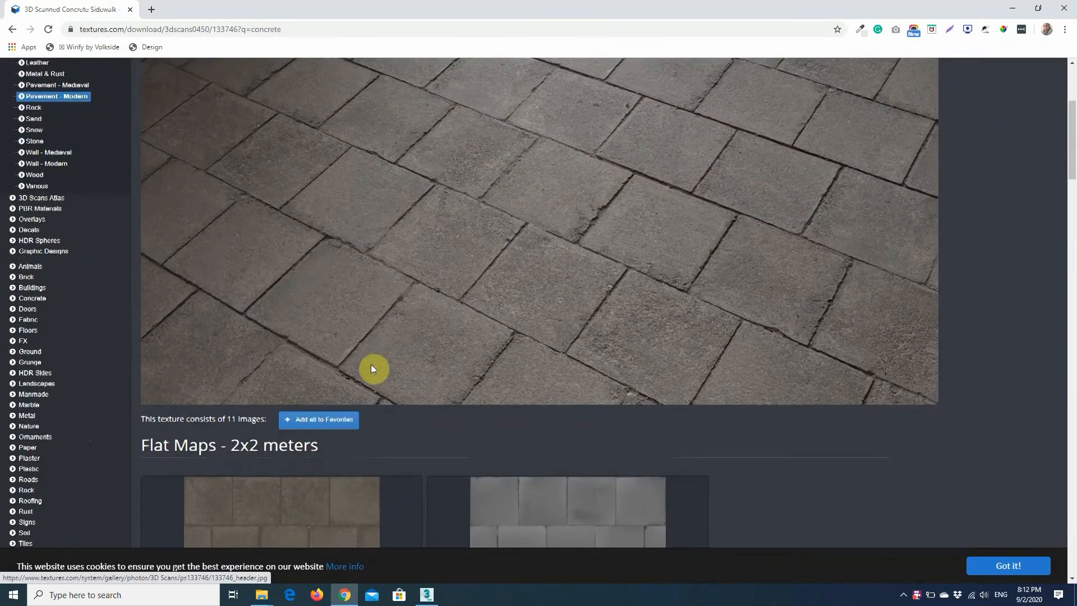
{"action": "scroll", "coordinate": [349, 353], "scroll_direction": "up", "scroll_amount": 2}
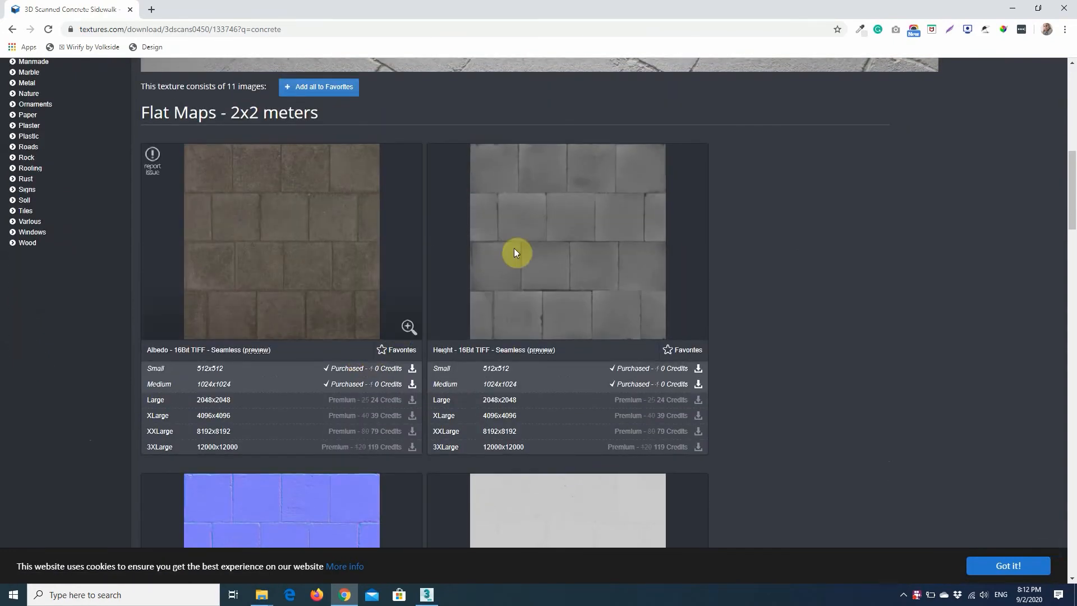
{"action": "scroll", "coordinate": [591, 359], "scroll_direction": "up", "scroll_amount": 6}
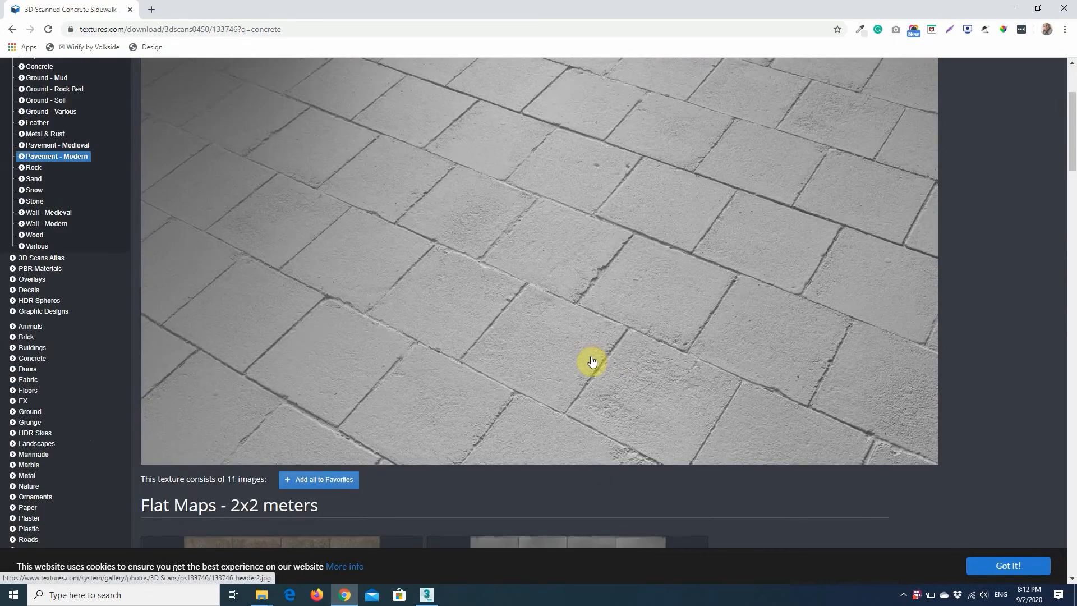
{"action": "scroll", "coordinate": [998, 316], "scroll_direction": "up", "scroll_amount": 5}
{"action": "scroll", "coordinate": [997, 312], "scroll_direction": "up", "scroll_amount": 1}
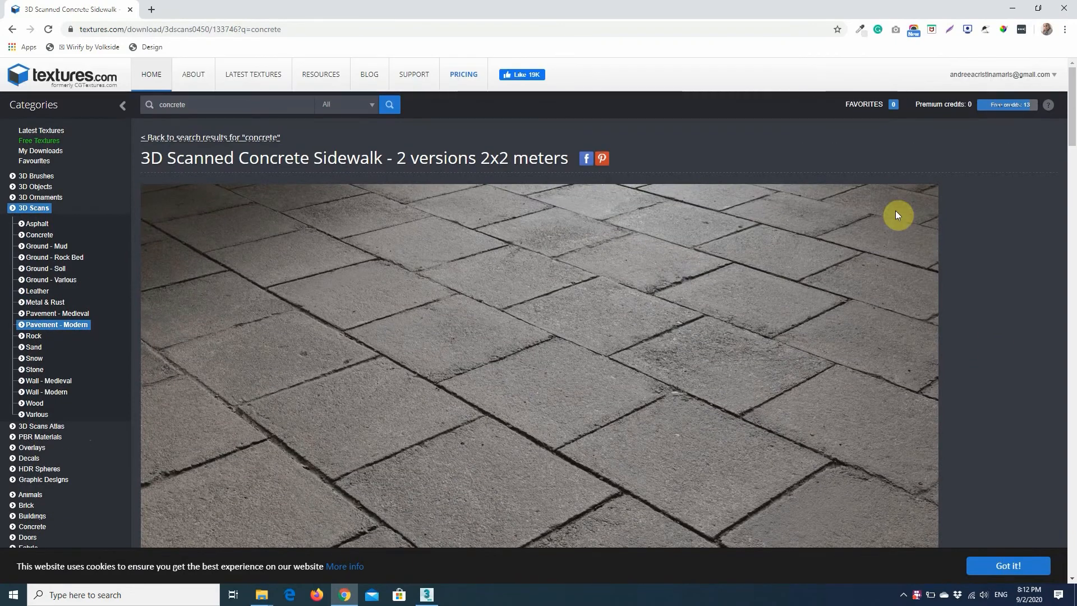
Examine the albedo, height, normal, roughness and ambient occlusion flat maps and their download sizes on the sidewalk texture page.
{"action": "scroll", "coordinate": [950, 300], "scroll_direction": "down", "scroll_amount": 4}
{"action": "scroll", "coordinate": [952, 305], "scroll_direction": "down", "scroll_amount": 5}
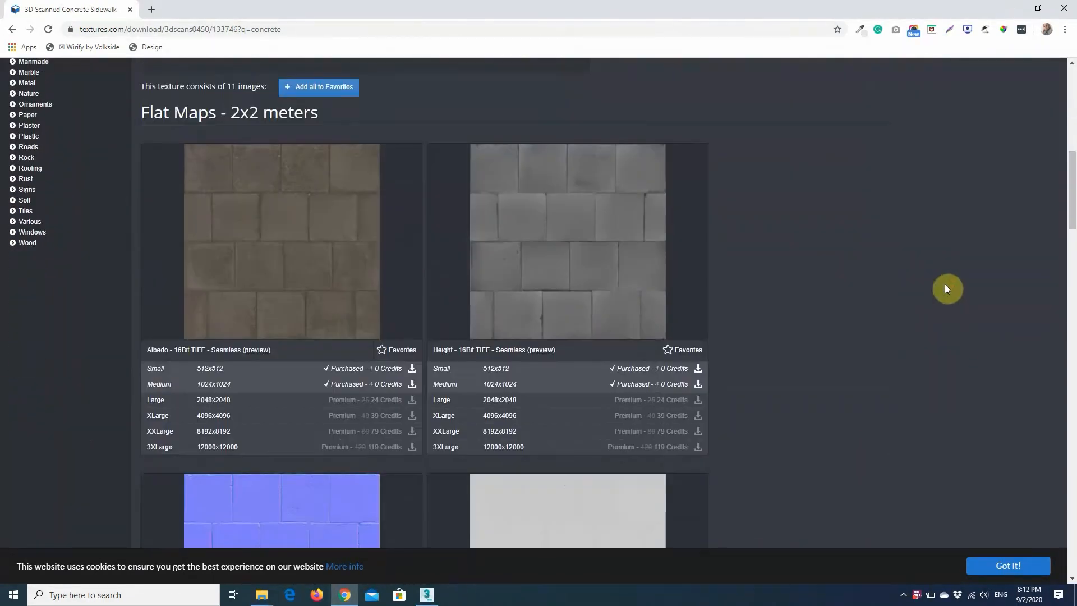
{"action": "scroll", "coordinate": [927, 303], "scroll_direction": "down", "scroll_amount": 9}
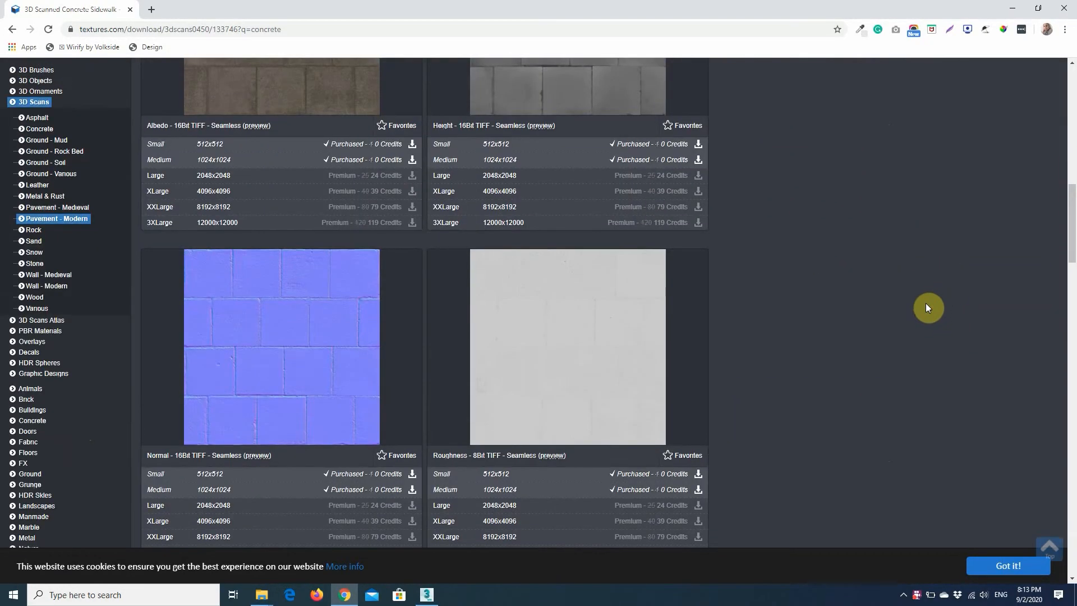
{"action": "scroll", "coordinate": [928, 319], "scroll_direction": "up", "scroll_amount": 9}
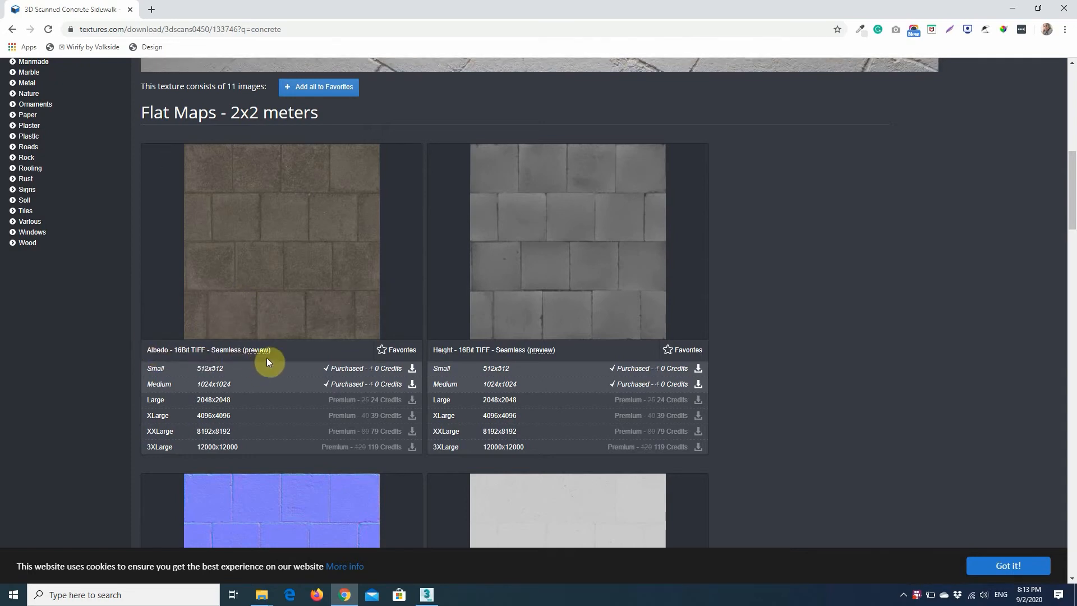
{"action": "scroll", "coordinate": [271, 357], "scroll_direction": "down", "scroll_amount": 1}
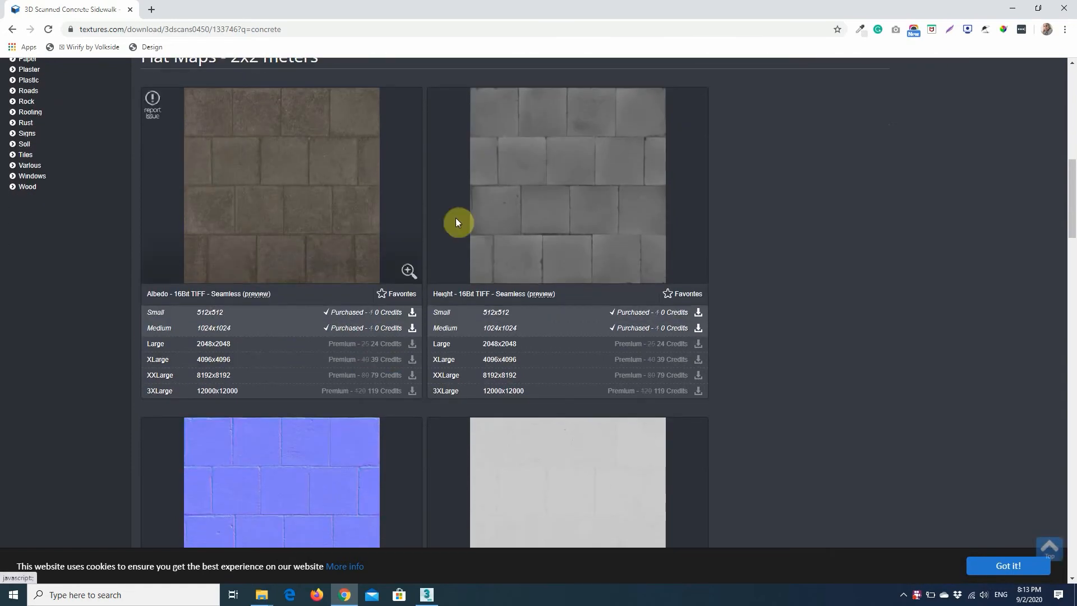
{"action": "scroll", "coordinate": [590, 274], "scroll_direction": "down", "scroll_amount": 2}
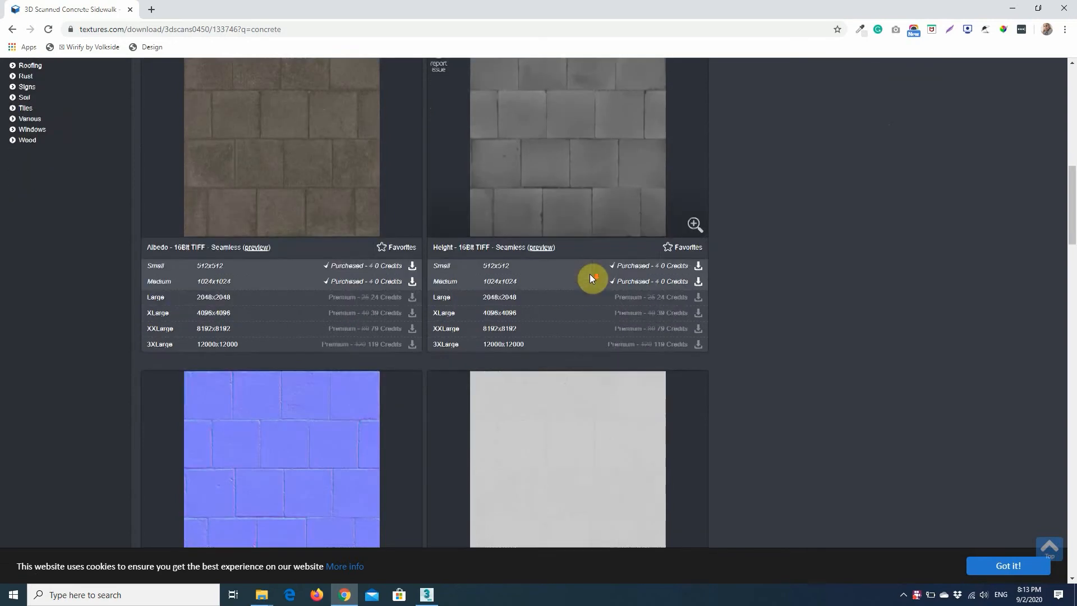
{"action": "scroll", "coordinate": [595, 240], "scroll_direction": "up", "scroll_amount": 2}
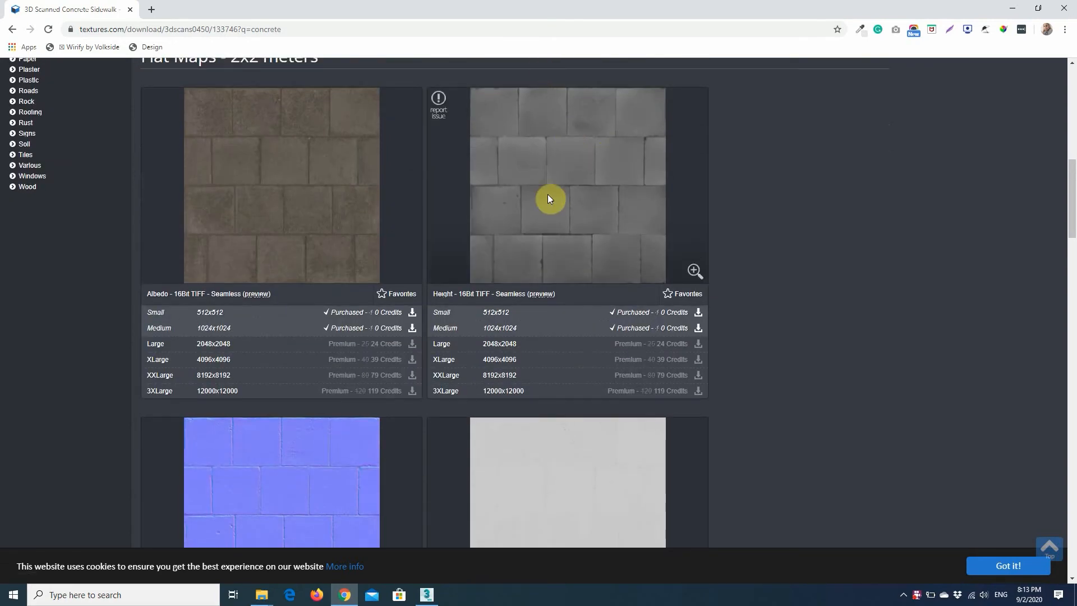
{"action": "scroll", "coordinate": [275, 392], "scroll_direction": "down", "scroll_amount": 3}
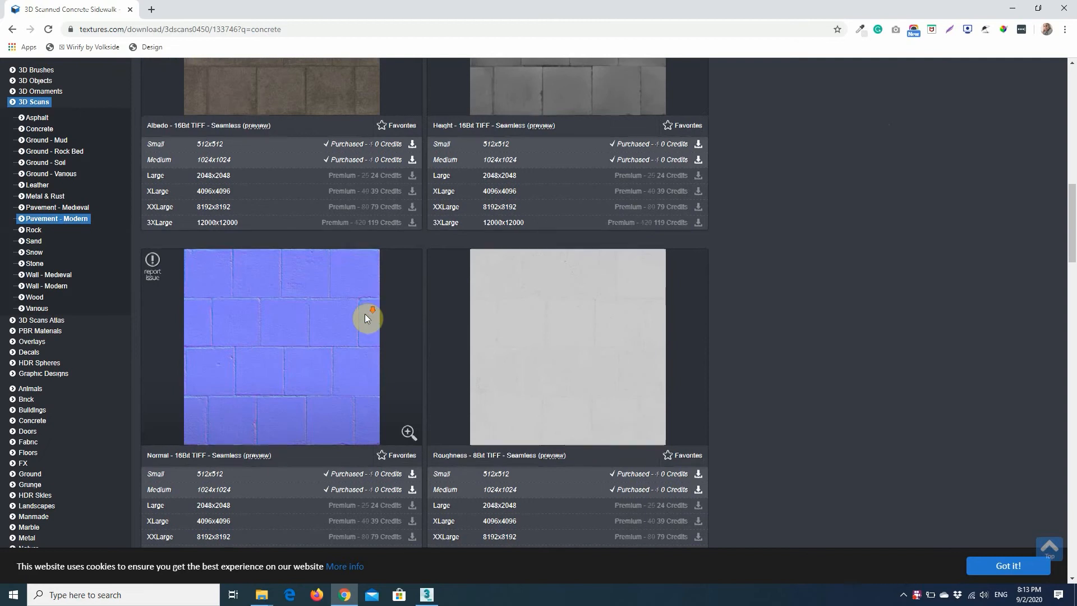
{"action": "scroll", "coordinate": [365, 318], "scroll_direction": "down", "scroll_amount": 2}
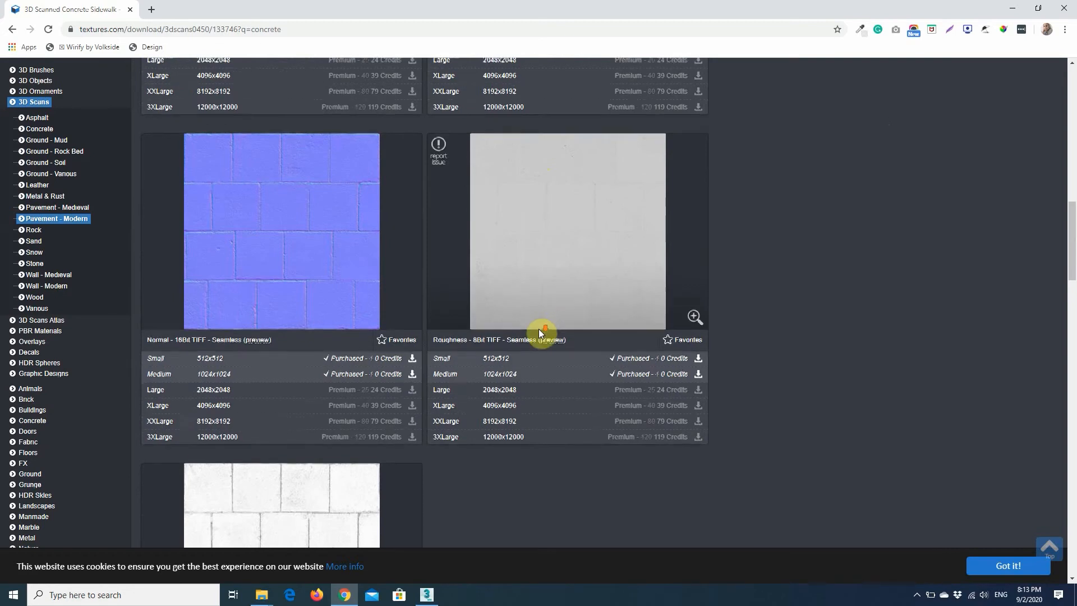
{"action": "scroll", "coordinate": [539, 329], "scroll_direction": "down", "scroll_amount": 1}
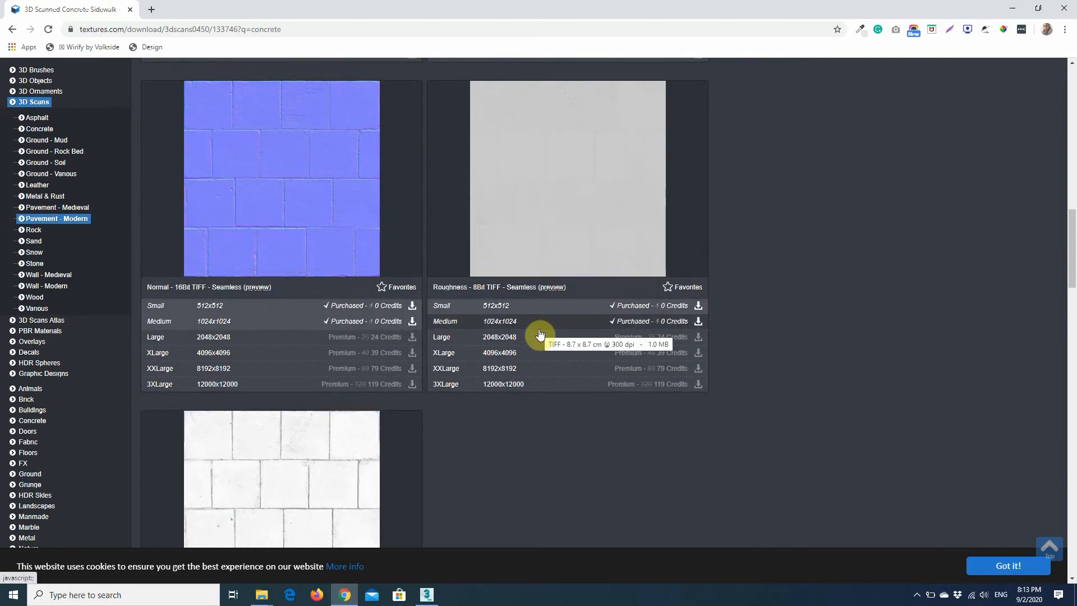
{"action": "scroll", "coordinate": [540, 334], "scroll_direction": "down", "scroll_amount": 2}
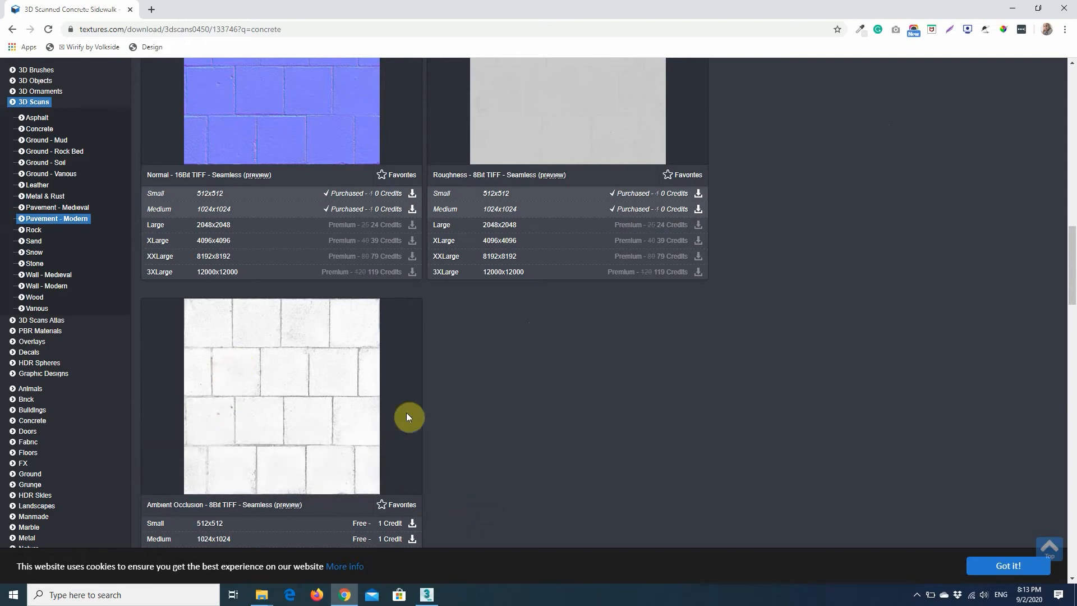
{"action": "scroll", "coordinate": [694, 465], "scroll_direction": "up", "scroll_amount": 2}
{"action": "scroll", "coordinate": [694, 464], "scroll_direction": "up", "scroll_amount": 8}
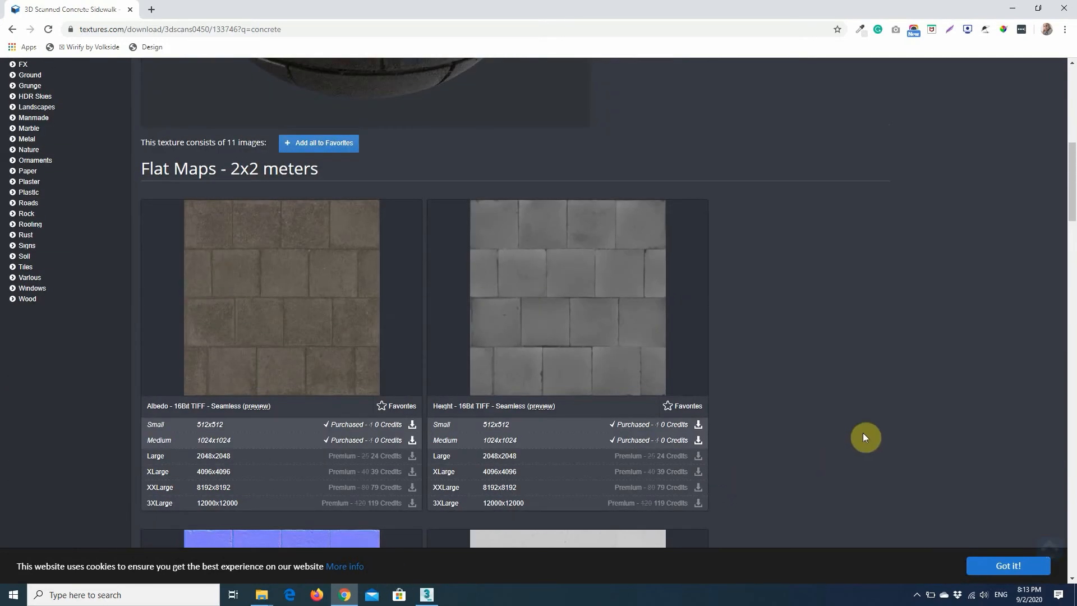
{"action": "scroll", "coordinate": [575, 276], "scroll_direction": "down", "scroll_amount": 1}
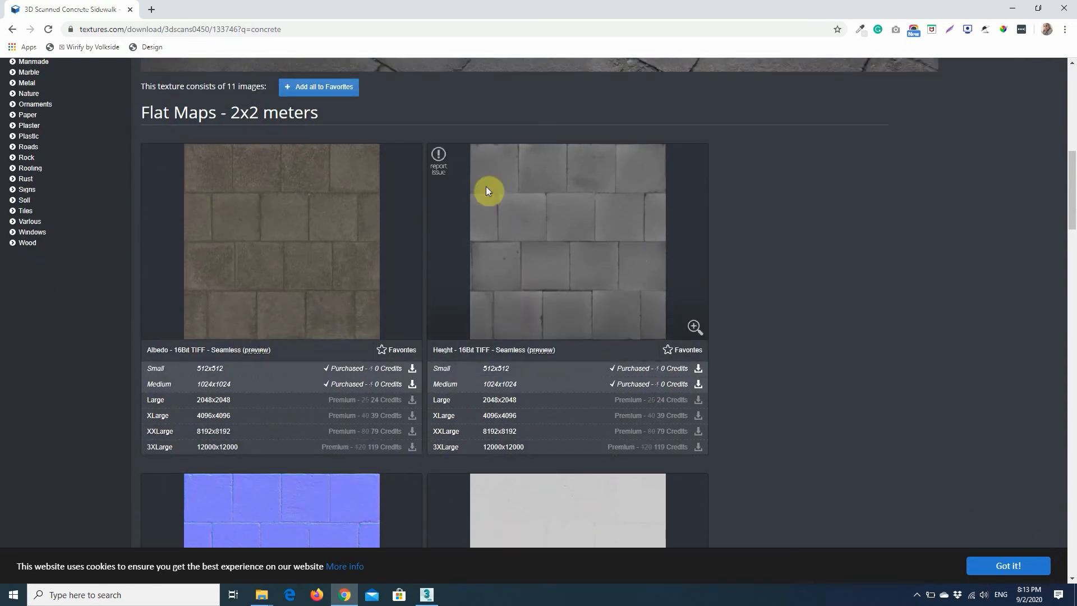
Switch back to 3ds Max and choose a Bitmap map for the second material's diffuse color.
{"action": "left_click", "coordinate": [1013, 8]}
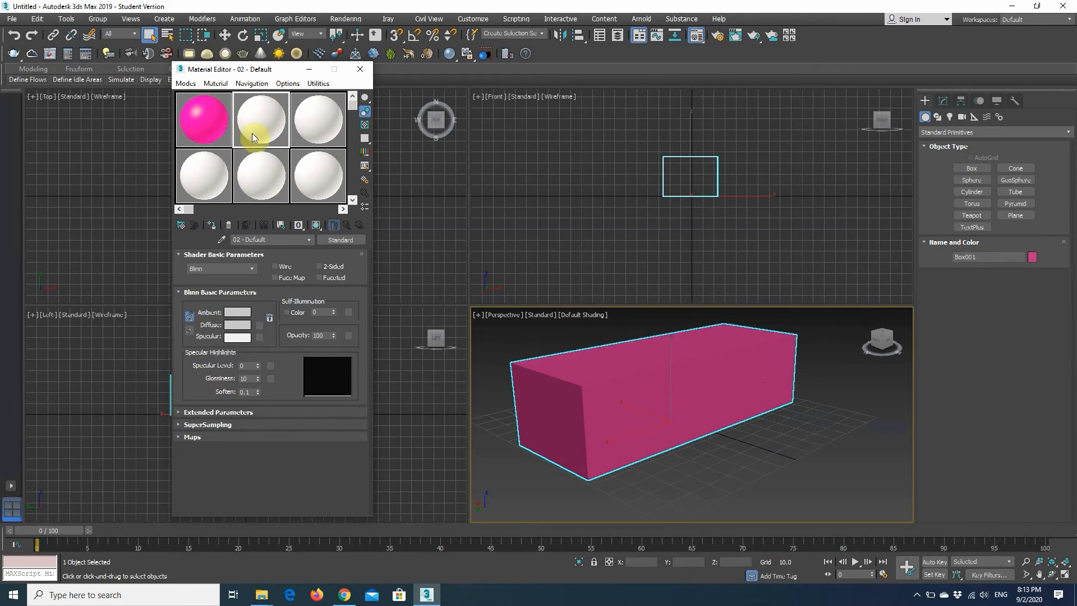
{"action": "left_click", "coordinate": [257, 328]}
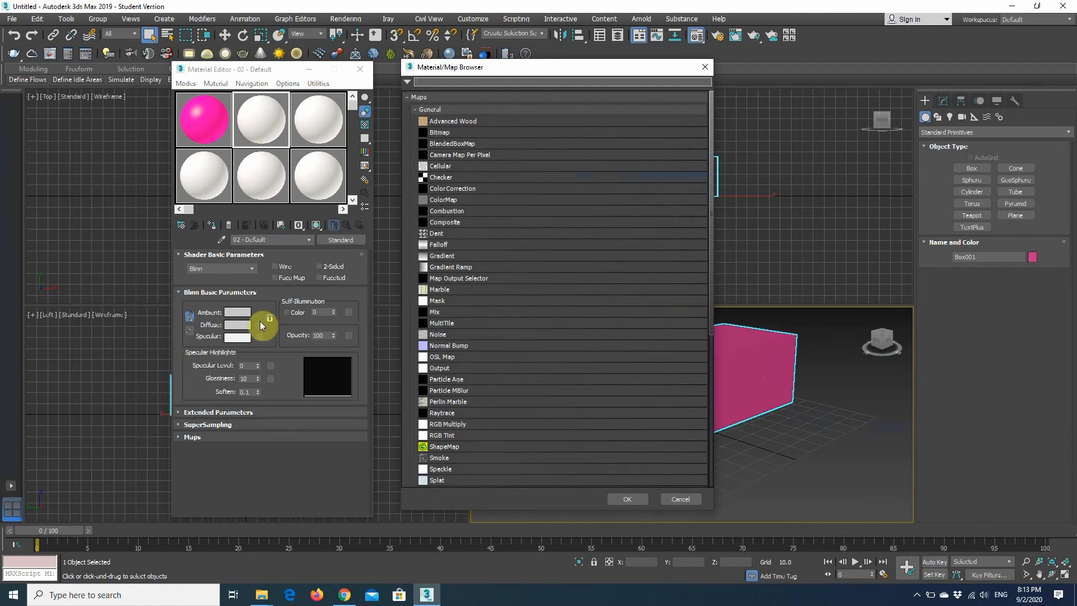
{"action": "mouse_move", "coordinate": [467, 71]}
{"action": "left_mouse_down"}
{"action": "mouse_move", "coordinate": [539, 73]}
{"action": "mouse_move", "coordinate": [465, 76]}
{"action": "left_mouse_up"}
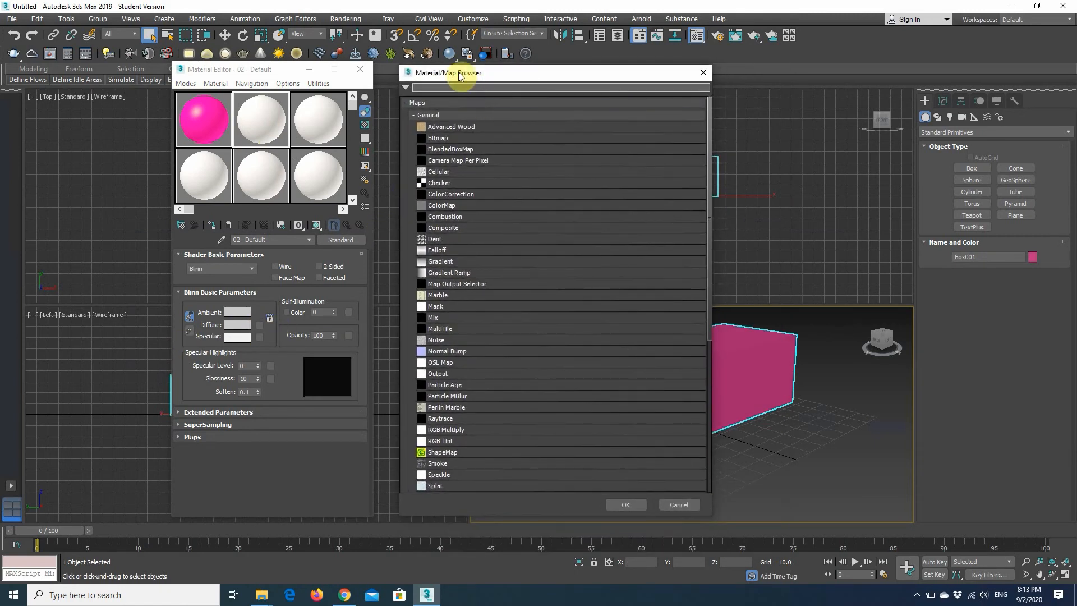
{"action": "left_click", "coordinate": [446, 140]}
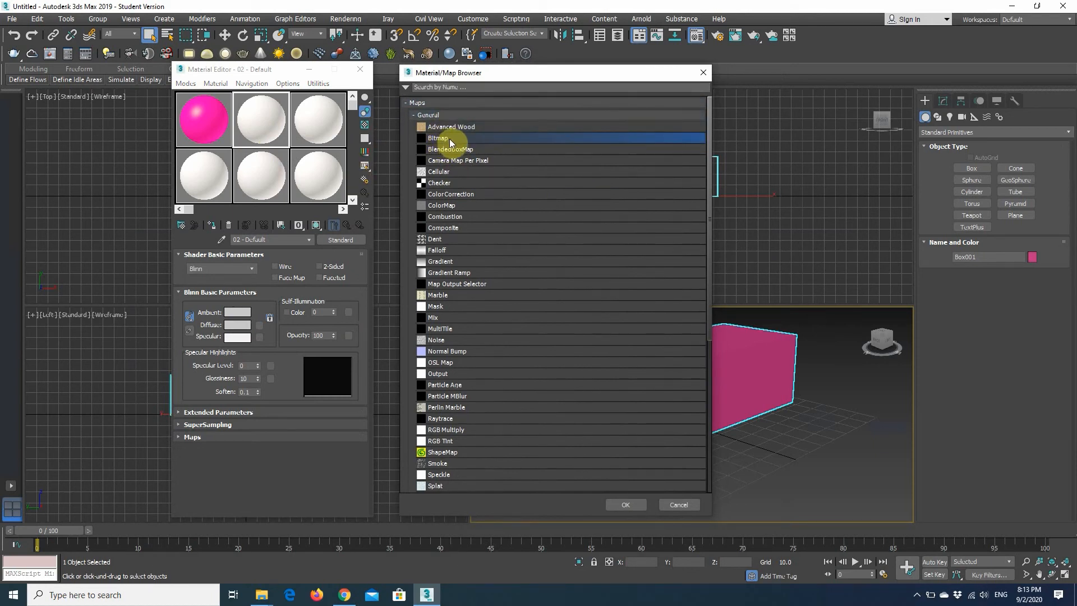
{"action": "double_click", "coordinate": [451, 141]}
Load TexturesCom_ConcreteSidewalk_2x2_1K_albedo.tif from the desktop's Texture folder as the diffuse bitmap and return to the parent material.
{"action": "left_click_drag", "start_coordinate": [729, 151], "coordinate": [604, 161]}
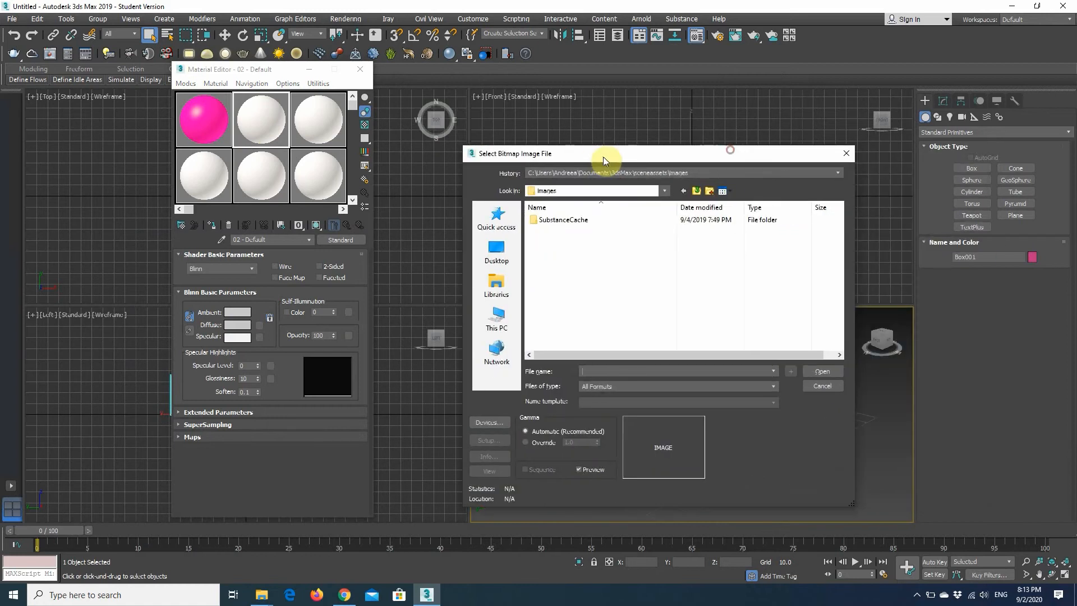
{"action": "left_click", "coordinate": [496, 252]}
{"action": "left_click", "coordinate": [611, 275]}
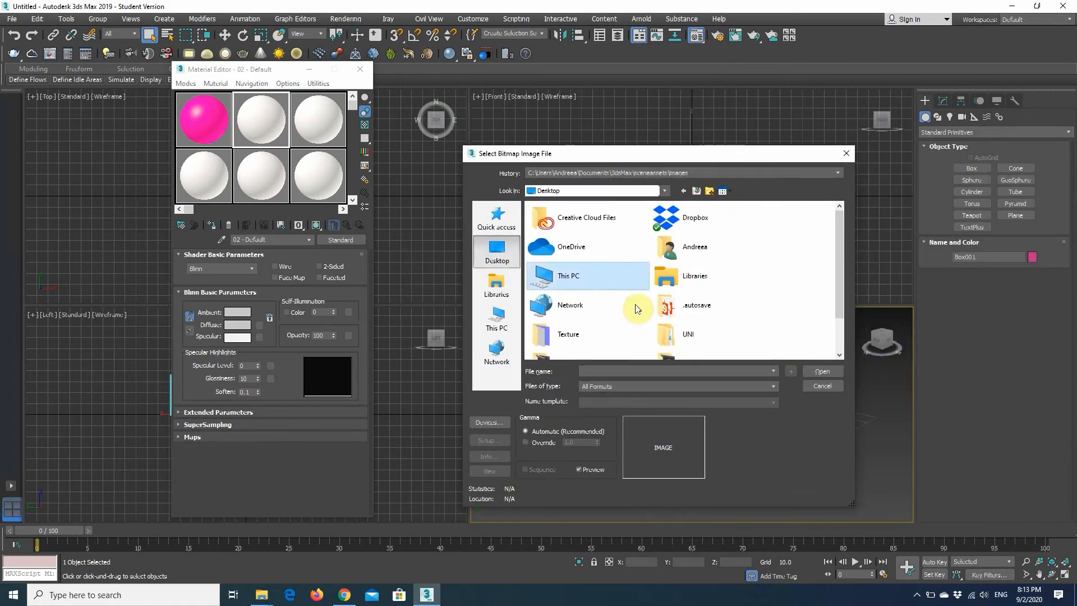
{"action": "double_click", "coordinate": [613, 337]}
{"action": "left_click_drag", "start_coordinate": [615, 158], "coordinate": [767, 74]}
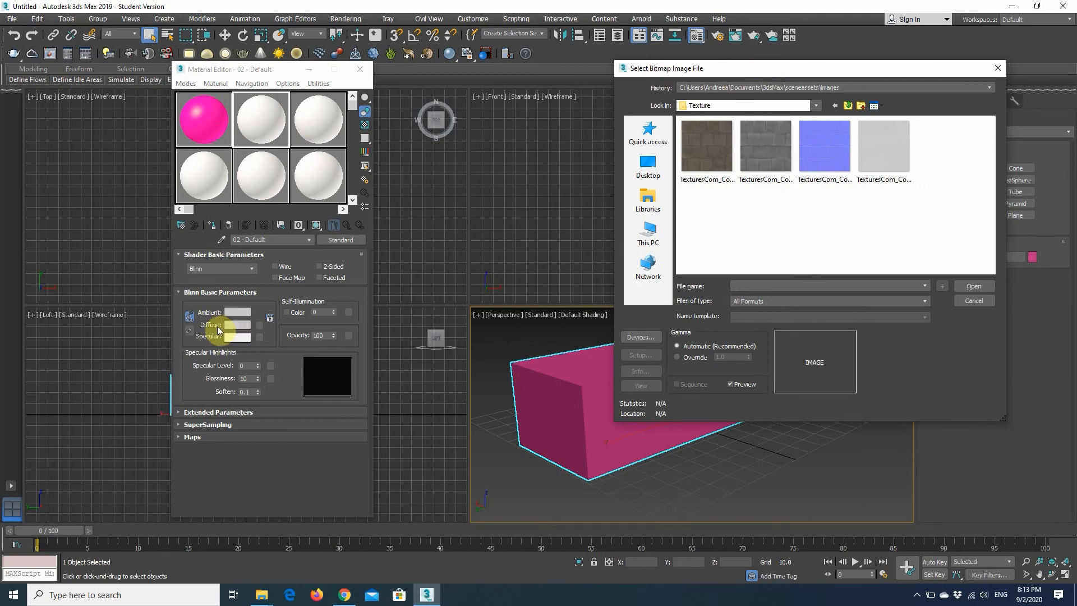
{"action": "left_click", "coordinate": [712, 147]}
{"action": "double_click", "coordinate": [716, 157]}
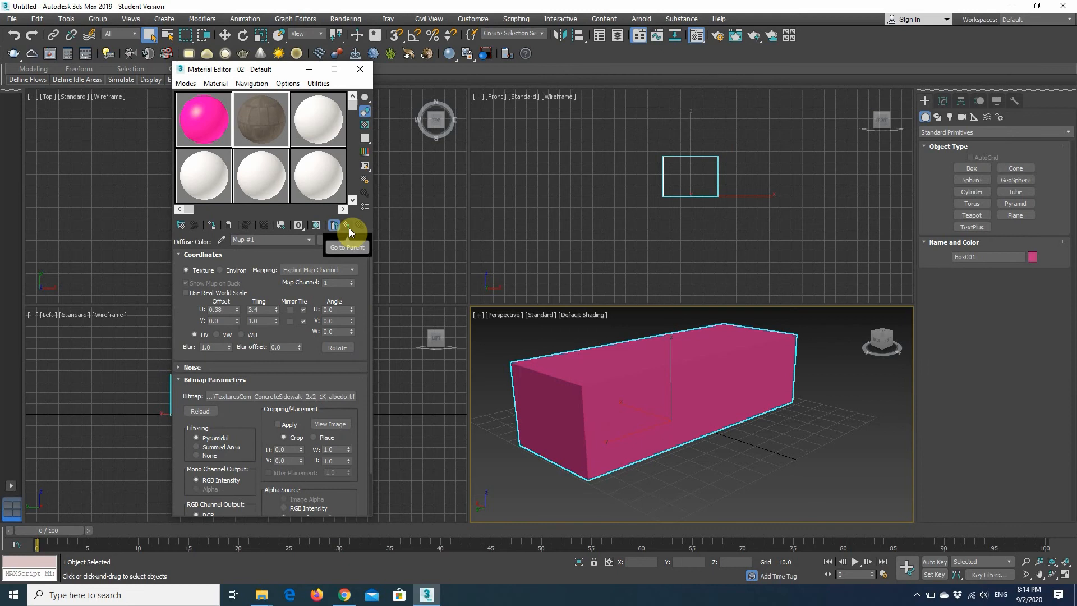
{"action": "left_click", "coordinate": [349, 228]}
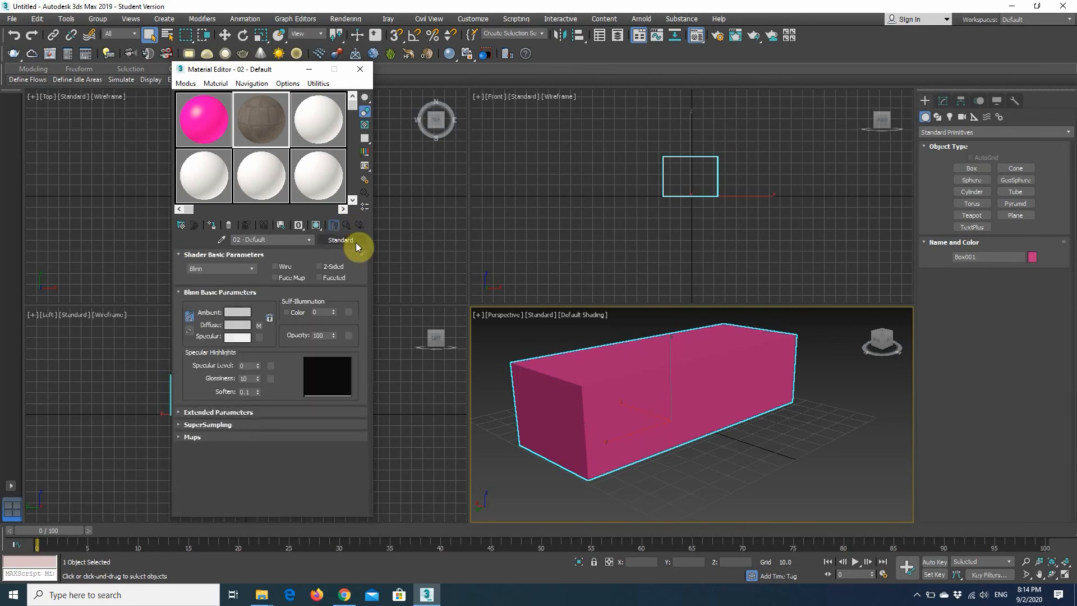
Enable the Glossiness map channel, assign it the TexturesCom_ConcreteSidewalk_2x2_1K_roughness.tif bitmap and return to the parent material.
{"action": "left_click", "coordinate": [216, 438]}
{"action": "scroll", "coordinate": [235, 404], "scroll_direction": "down", "scroll_amount": 5}
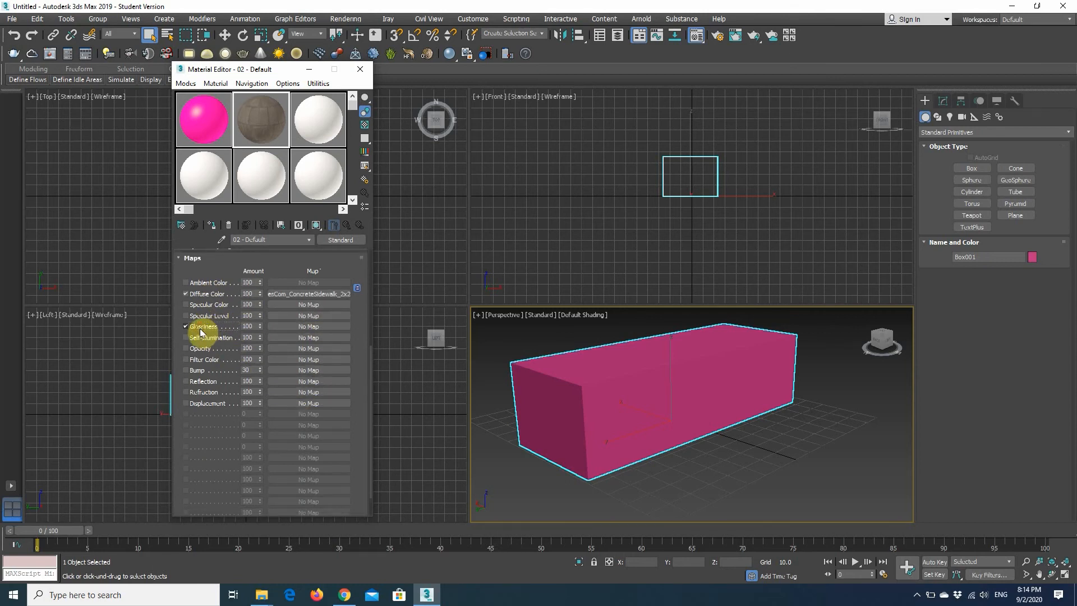
{"action": "left_click", "coordinate": [310, 327]}
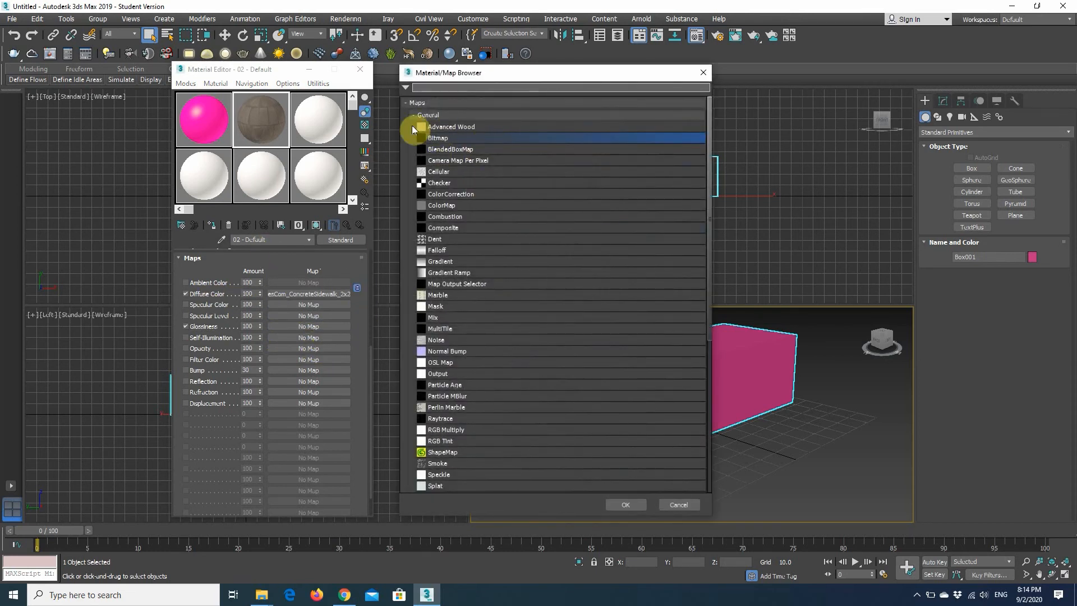
{"action": "double_click", "coordinate": [449, 139]}
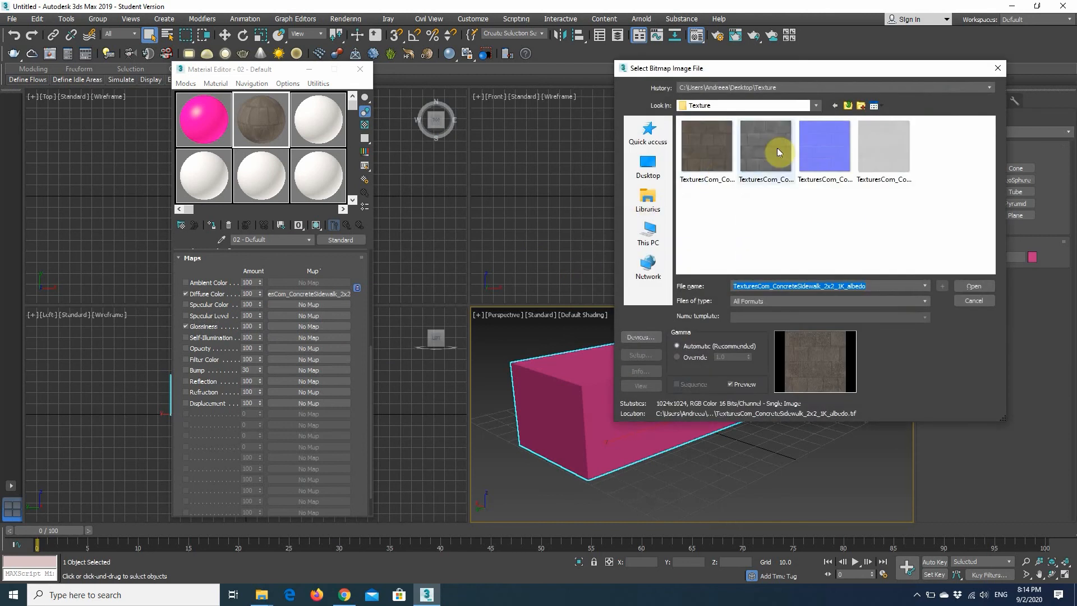
{"action": "left_click", "coordinate": [887, 142]}
{"action": "double_click", "coordinate": [873, 157]}
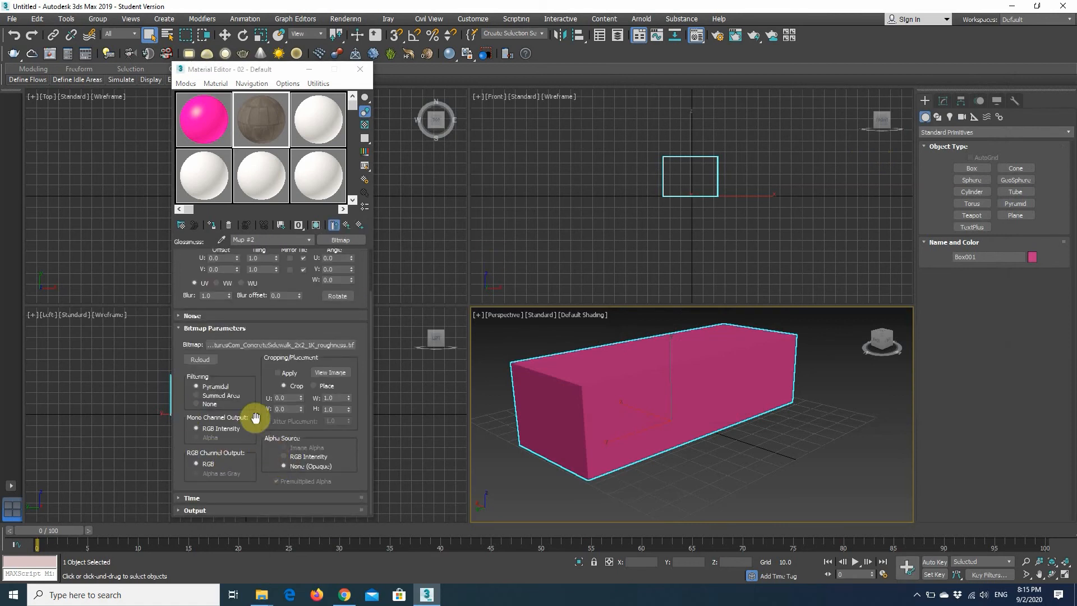
{"action": "scroll", "coordinate": [254, 414], "scroll_direction": "up", "scroll_amount": 2}
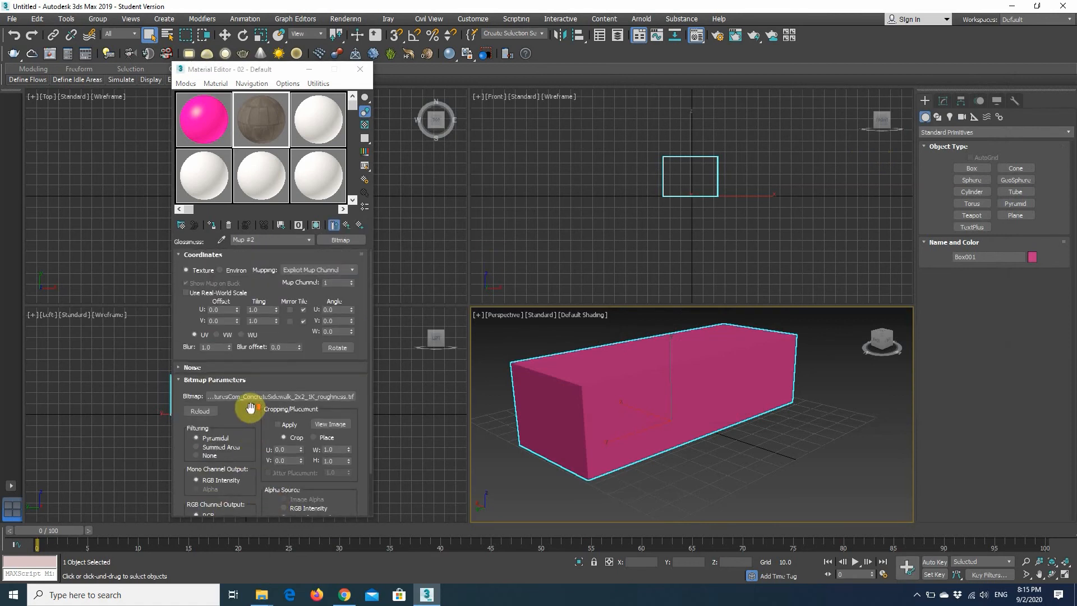
{"action": "left_click", "coordinate": [347, 226]}
Enable the Bump map channel, assign it the TexturesCom_ConcreteSidewalk_2x2_1K_normal.tif bitmap and return to the parent material.
{"action": "scroll", "coordinate": [271, 383], "scroll_direction": "down", "scroll_amount": 4}
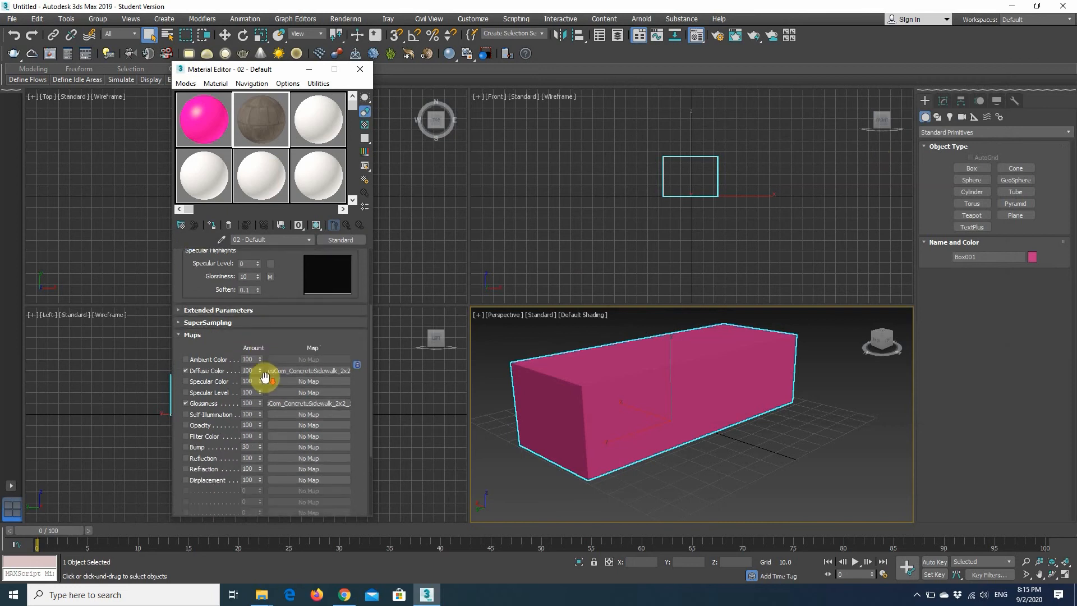
{"action": "left_click", "coordinate": [185, 447]}
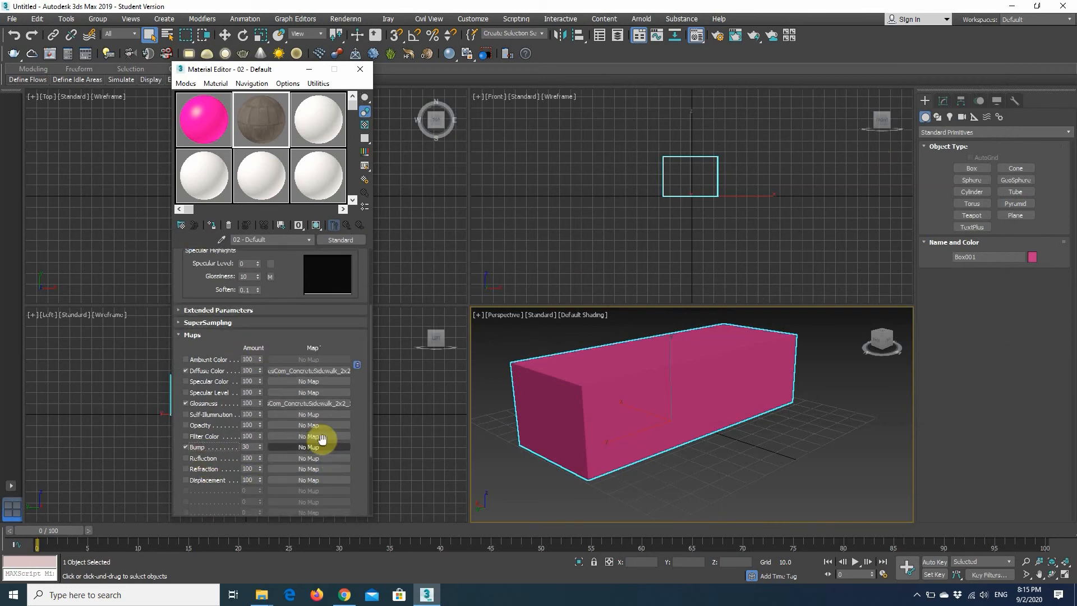
{"action": "left_click", "coordinate": [322, 439]}
{"action": "left_click", "coordinate": [679, 506]}
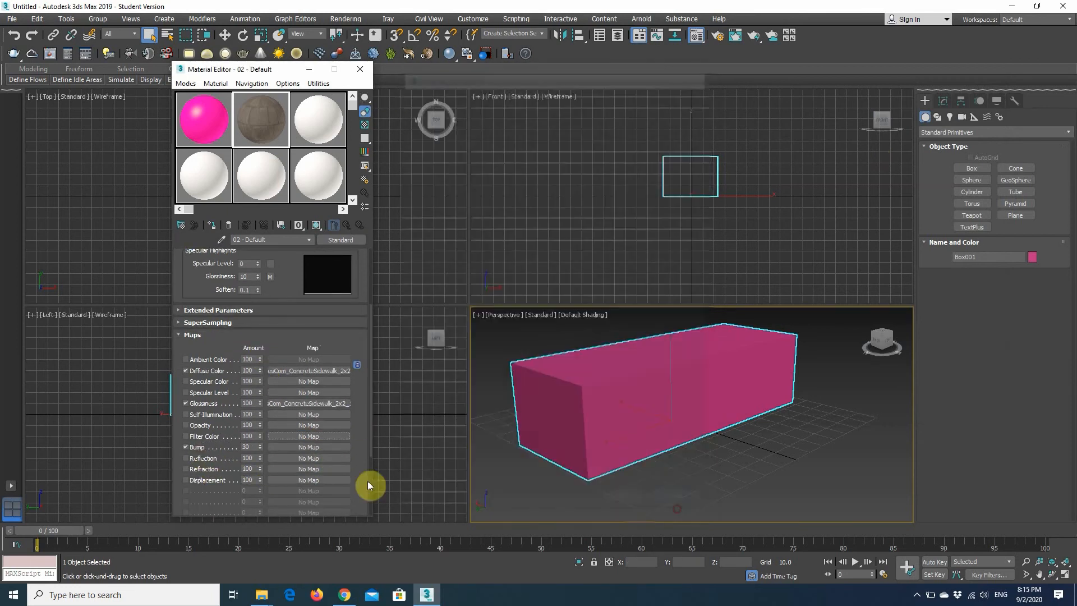
{"action": "left_click", "coordinate": [308, 447]}
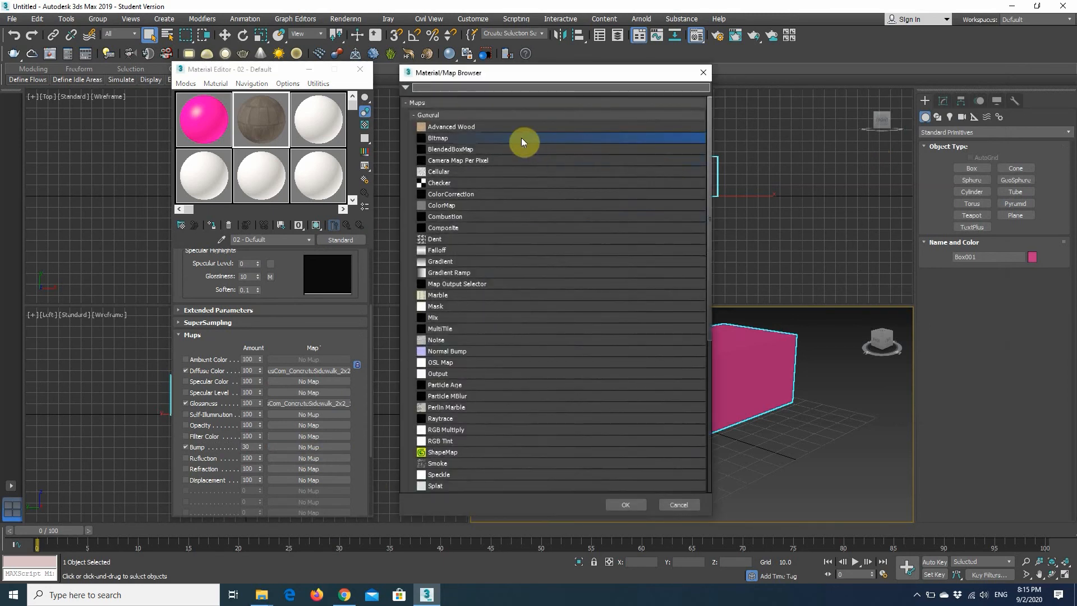
{"action": "double_click", "coordinate": [459, 136]}
{"action": "double_click", "coordinate": [814, 139]}
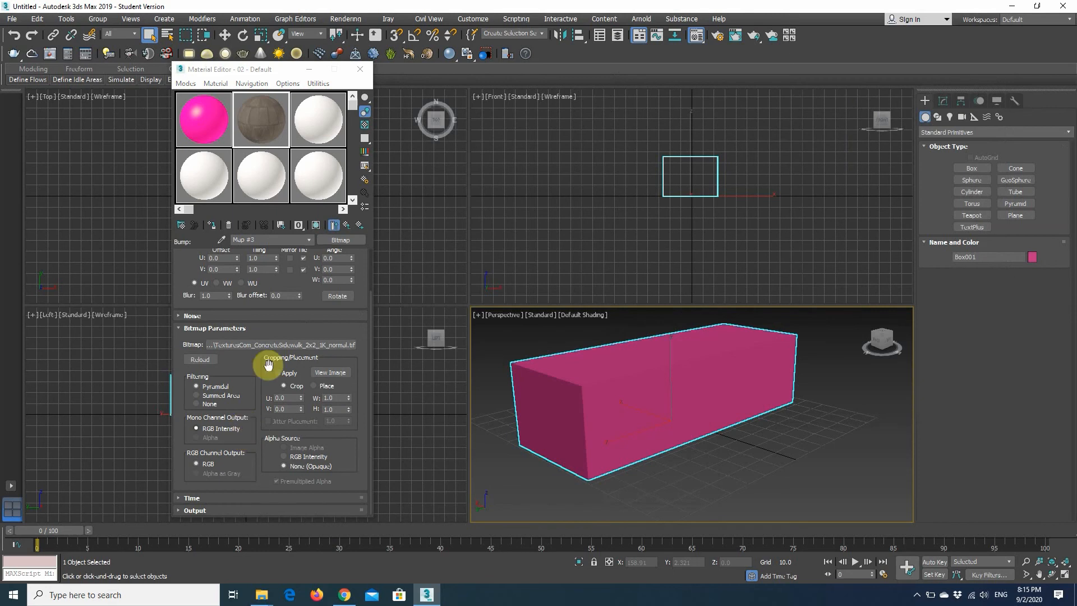
{"action": "left_click", "coordinate": [348, 226]}
Enable the Displacement map channel, assign it the TexturesCom_ConcreteSidewalk_2x2_1K_height.tif bitmap and return to the parent material.
{"action": "scroll", "coordinate": [216, 469], "scroll_direction": "down", "scroll_amount": 4}
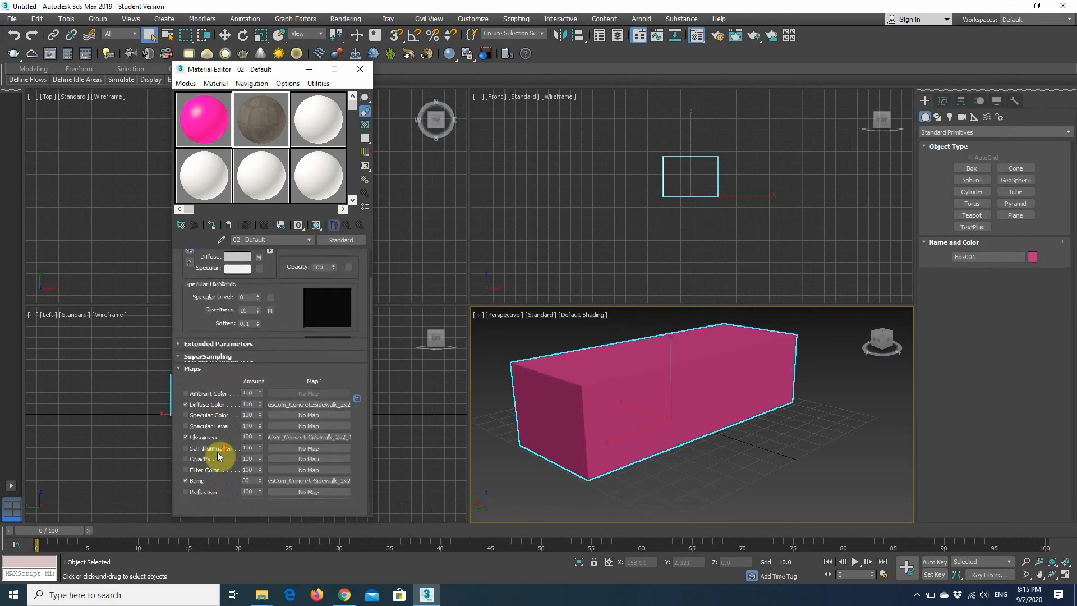
{"action": "left_click", "coordinate": [186, 430]}
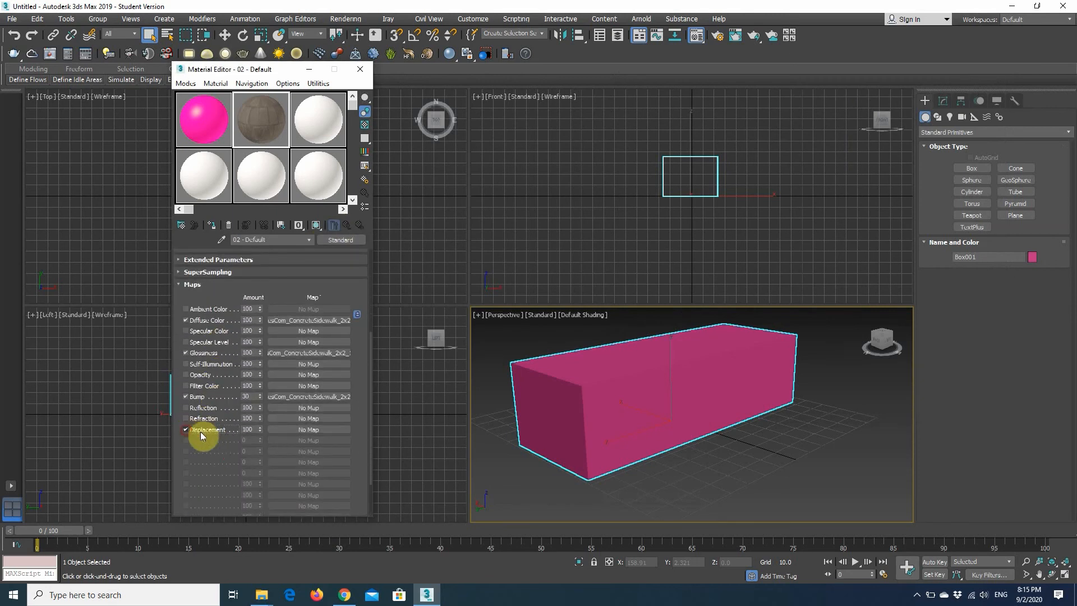
{"action": "left_click", "coordinate": [307, 429]}
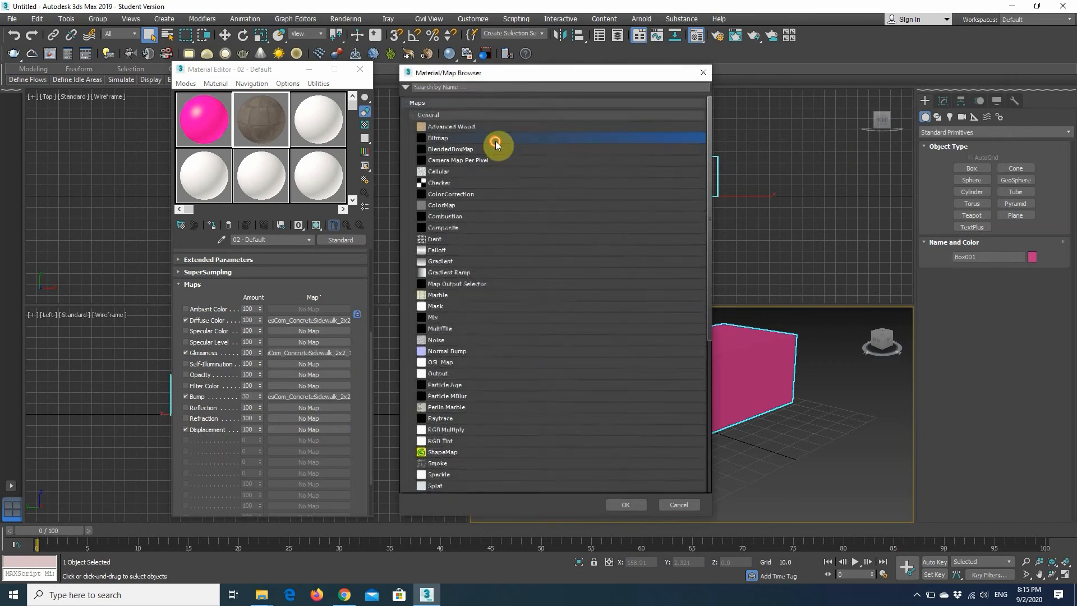
{"action": "double_click", "coordinate": [496, 140]}
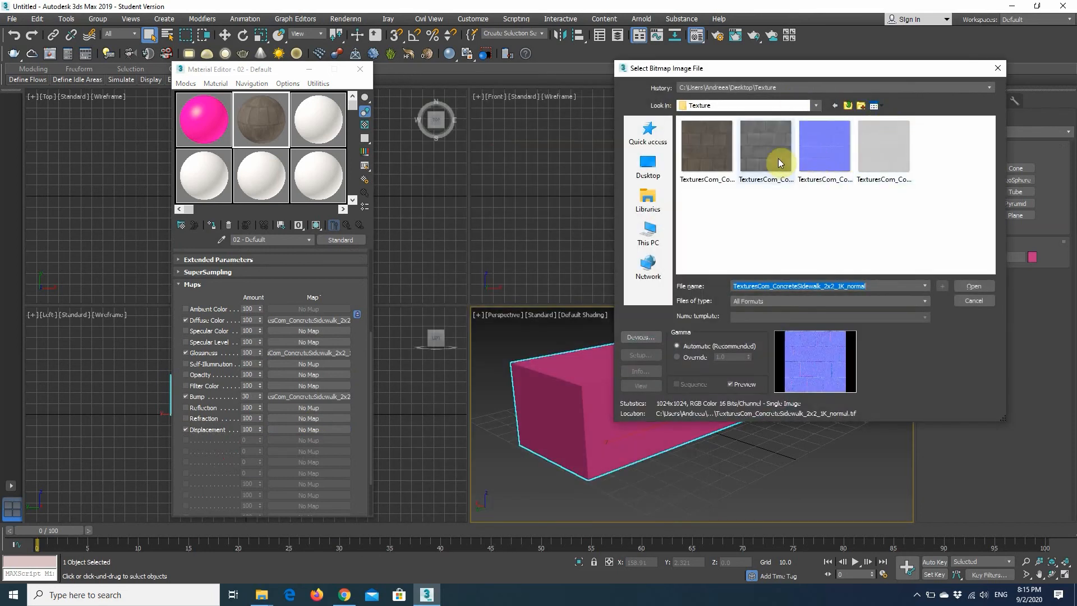
{"action": "left_click", "coordinate": [778, 157]}
{"action": "double_click", "coordinate": [766, 158]}
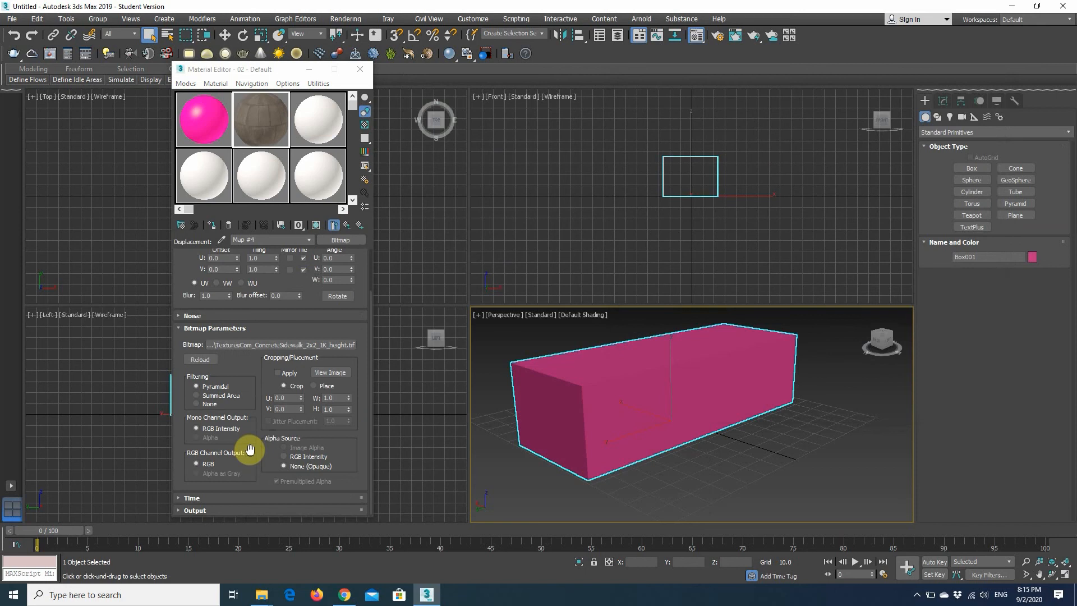
{"action": "left_click", "coordinate": [347, 225]}
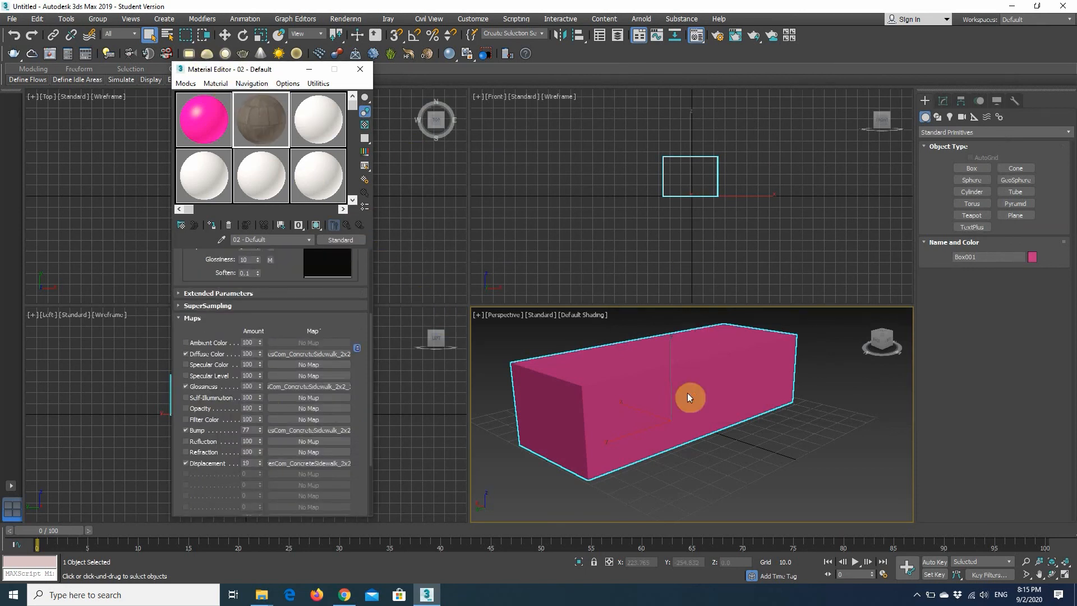
Maximize the Perspective viewport and apply the second sample material, the concrete sidewalk, to the box.
{"action": "scroll", "coordinate": [689, 397], "scroll_direction": "up", "scroll_amount": 5}
{"action": "scroll", "coordinate": [703, 400], "scroll_direction": "down", "scroll_amount": 5}
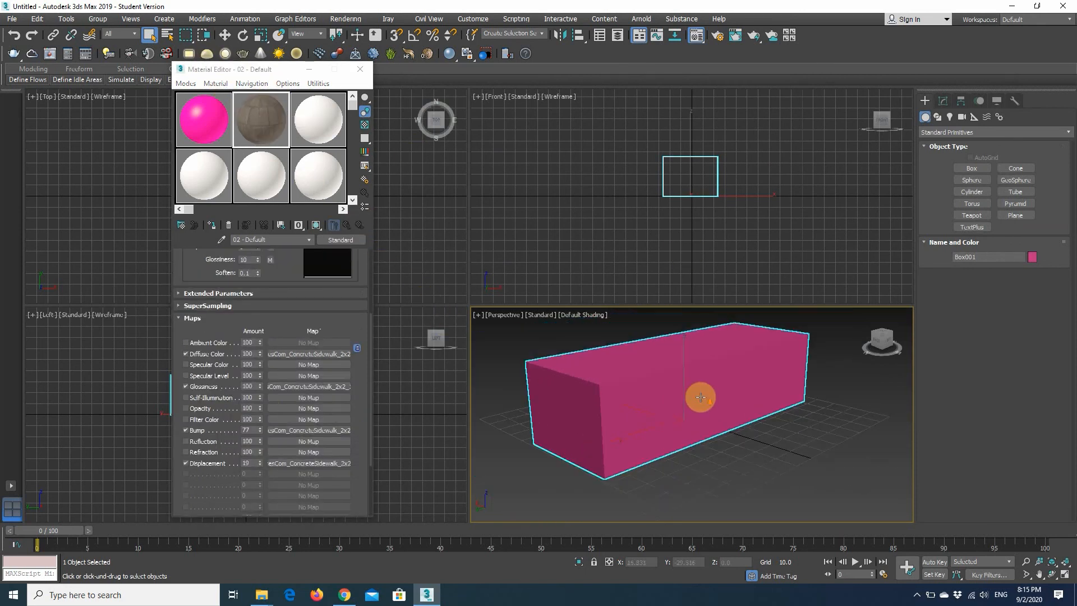
{"action": "left_click", "coordinate": [1065, 577]}
{"action": "middle_click_drag", "start_coordinate": [565, 247], "coordinate": [563, 306]}
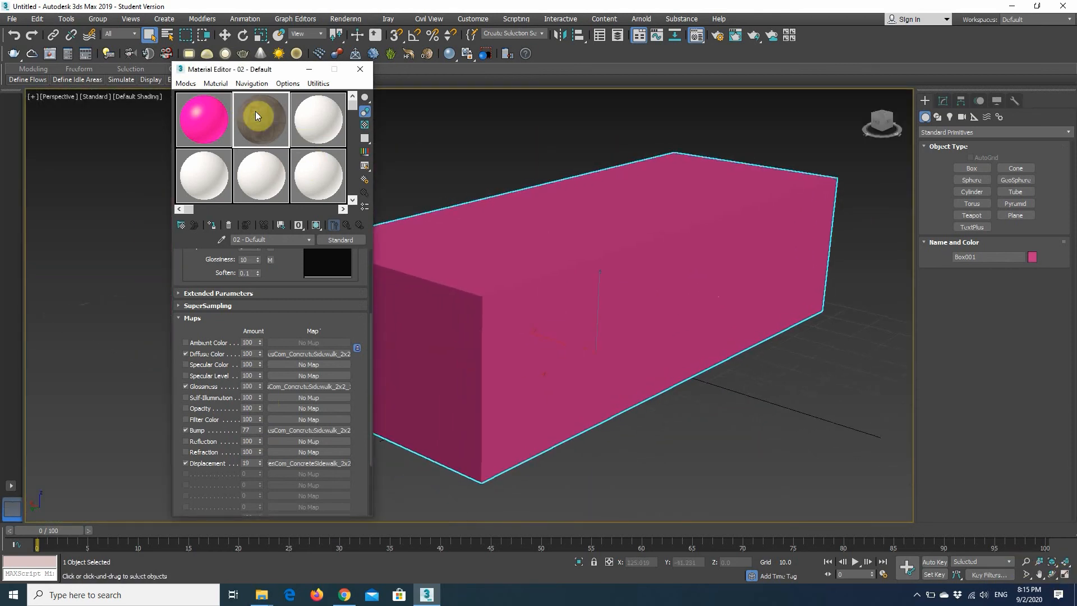
{"action": "left_click_drag", "start_coordinate": [255, 111], "coordinate": [554, 257]}
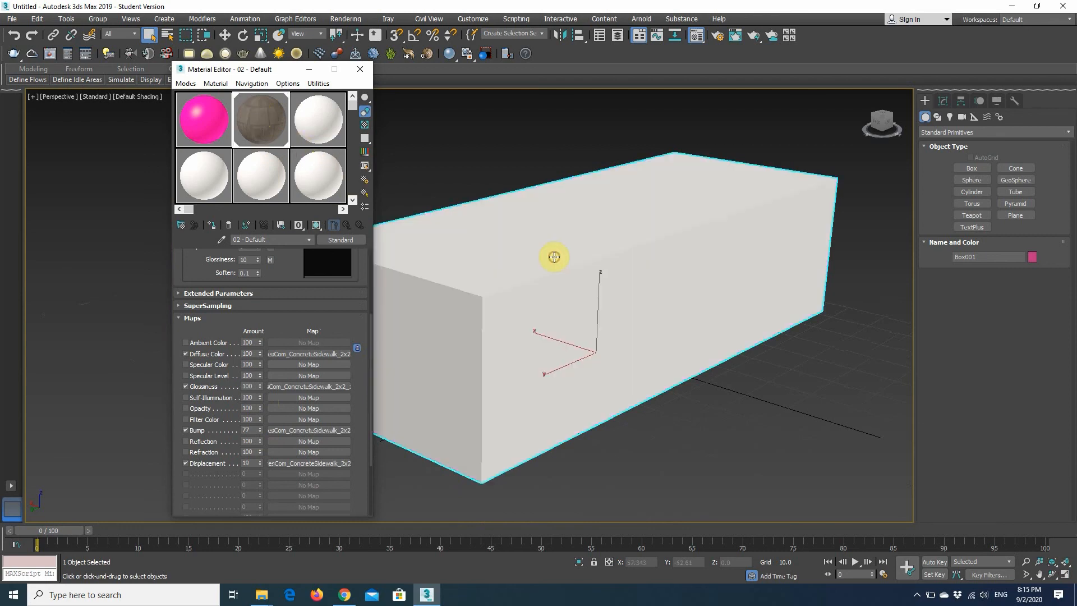
Turn on the shaded material display in the viewport for the box's concrete material.
{"action": "middle_click_drag", "start_coordinate": [618, 308], "coordinate": [702, 292]}
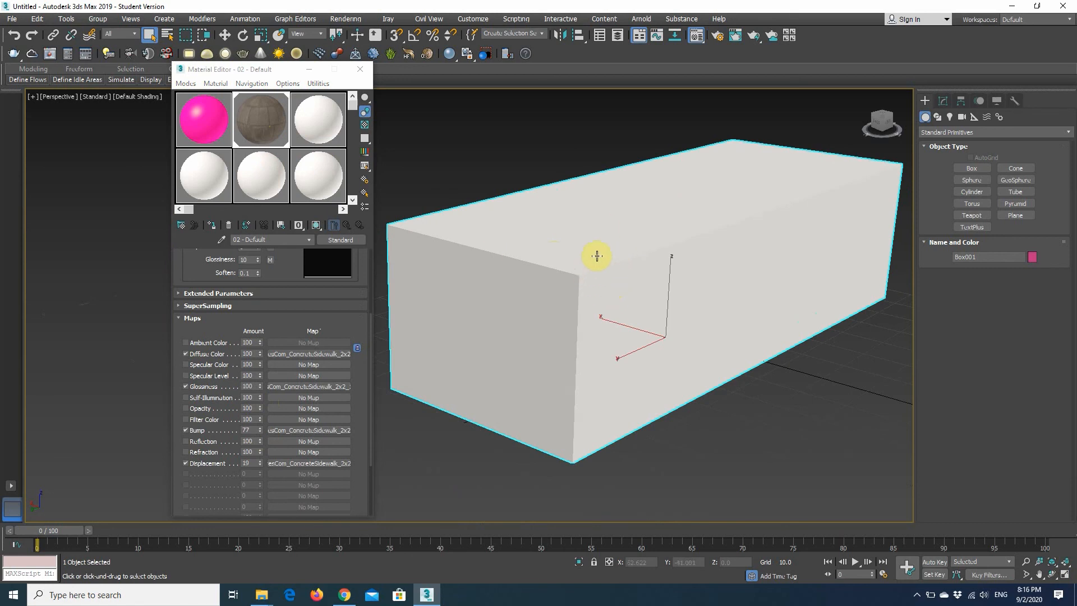
{"action": "left_click", "coordinate": [317, 224]}
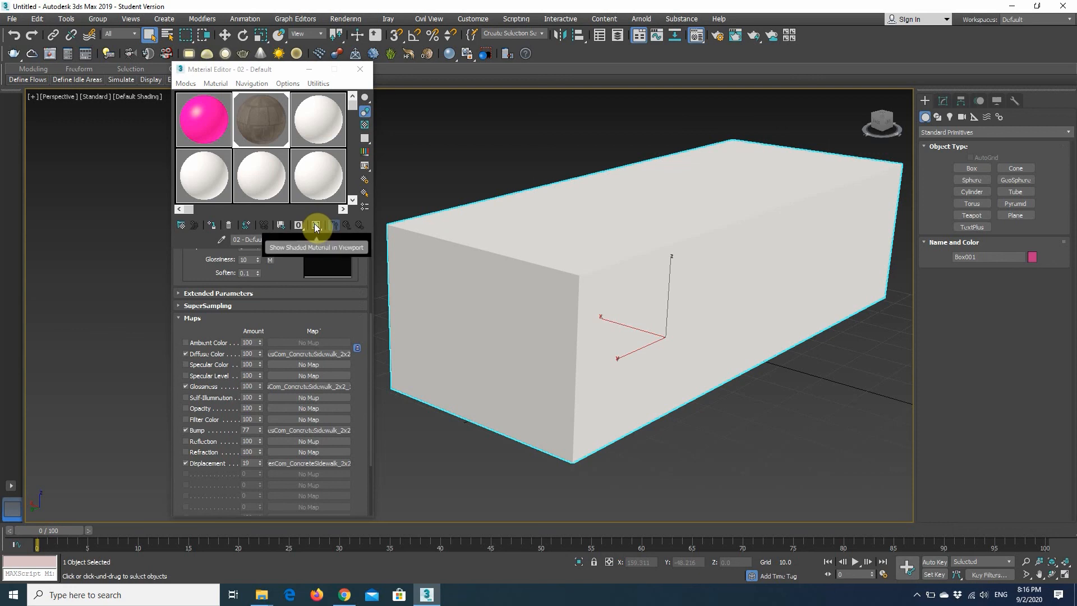
{"action": "left_click", "coordinate": [317, 225]}
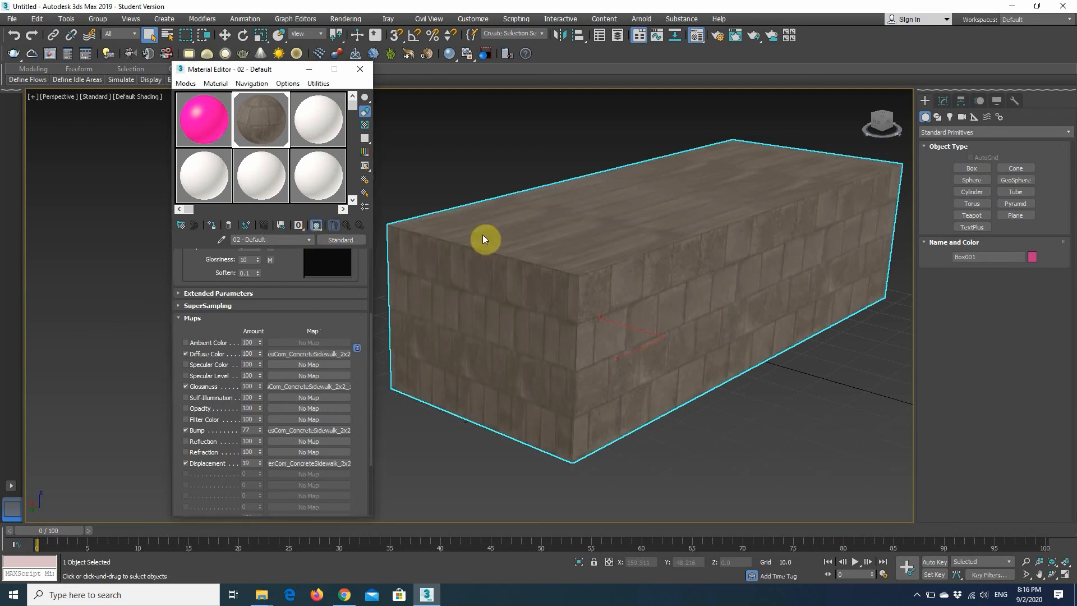
Examine from several angles and distances how the concrete texture lies on the box's faces.
{"action": "middle_click_drag", "start_coordinate": [663, 297], "coordinate": [858, 284], "text": "alt"}
{"action": "middle_click_drag", "start_coordinate": [729, 258], "coordinate": [562, 196], "text": "alt"}
{"action": "scroll", "coordinate": [567, 190], "scroll_direction": "up", "scroll_amount": 2}
{"action": "scroll", "coordinate": [615, 257], "scroll_direction": "up", "scroll_amount": 2}
{"action": "scroll", "coordinate": [614, 257], "scroll_direction": "down", "scroll_amount": 7}
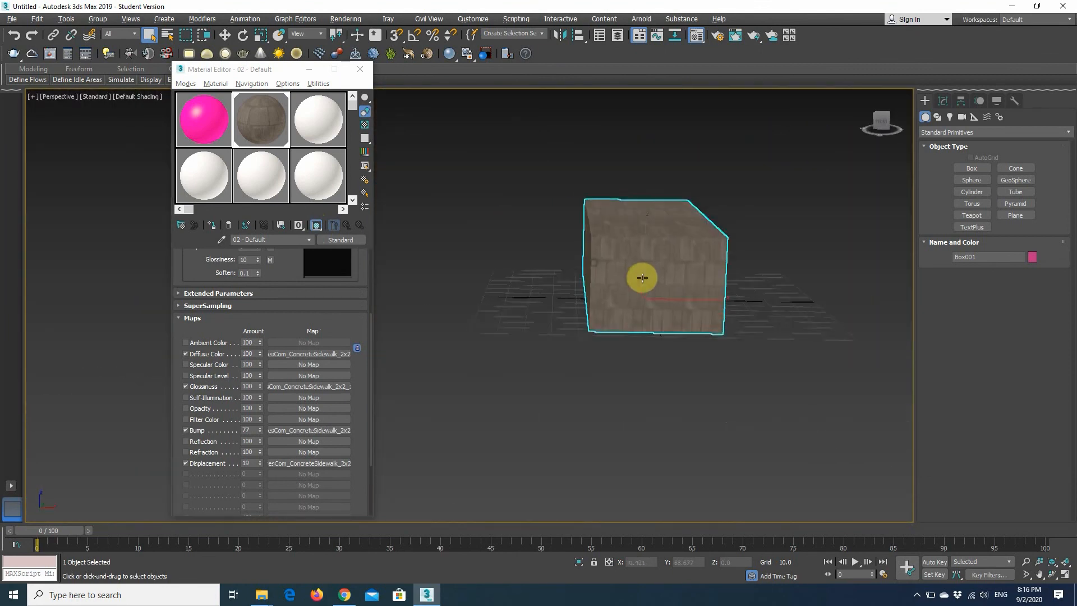
{"action": "scroll", "coordinate": [642, 277], "scroll_direction": "up", "scroll_amount": 5}
{"action": "middle_click_drag", "start_coordinate": [651, 244], "coordinate": [628, 296], "text": "alt"}
{"action": "scroll", "coordinate": [591, 243], "scroll_direction": "up", "scroll_amount": 4}
In the diffuse bitmap's coordinates, set the U offset to 1.5 and the U tiling to 1.2, and check the box's surface.
{"action": "left_click_drag", "start_coordinate": [275, 336], "coordinate": [288, 363]}
{"action": "left_click", "coordinate": [260, 272]}
{"action": "scroll", "coordinate": [575, 295], "scroll_direction": "down", "scroll_amount": 3}
{"action": "middle_click_drag", "start_coordinate": [590, 323], "coordinate": [831, 262], "text": "alt"}
{"action": "middle_click_drag", "start_coordinate": [619, 385], "coordinate": [600, 407], "text": "alt"}
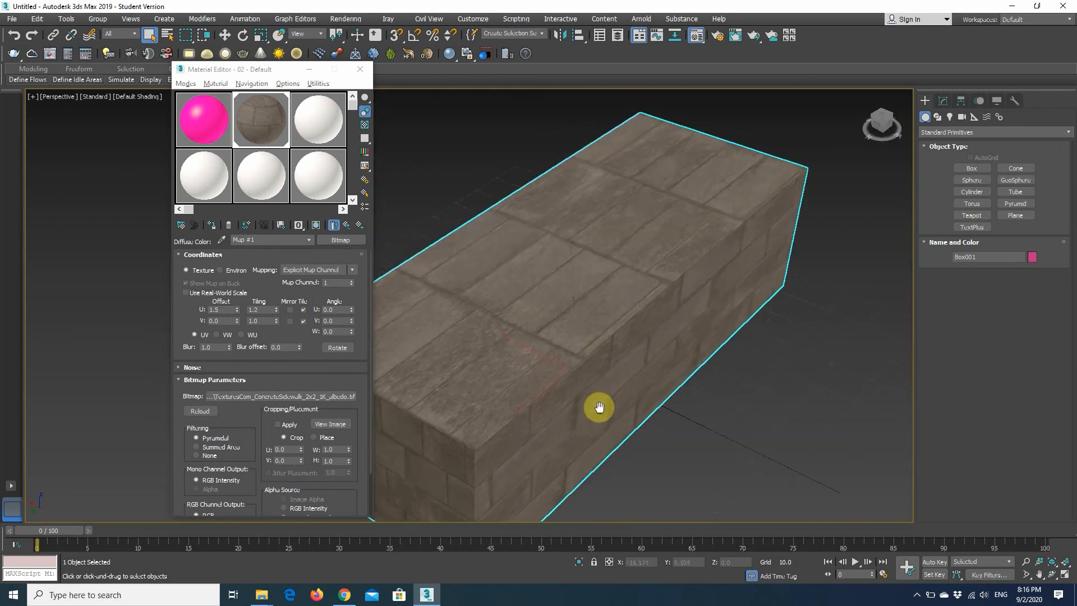
{"action": "scroll", "coordinate": [524, 258], "scroll_direction": "up", "scroll_amount": 3}
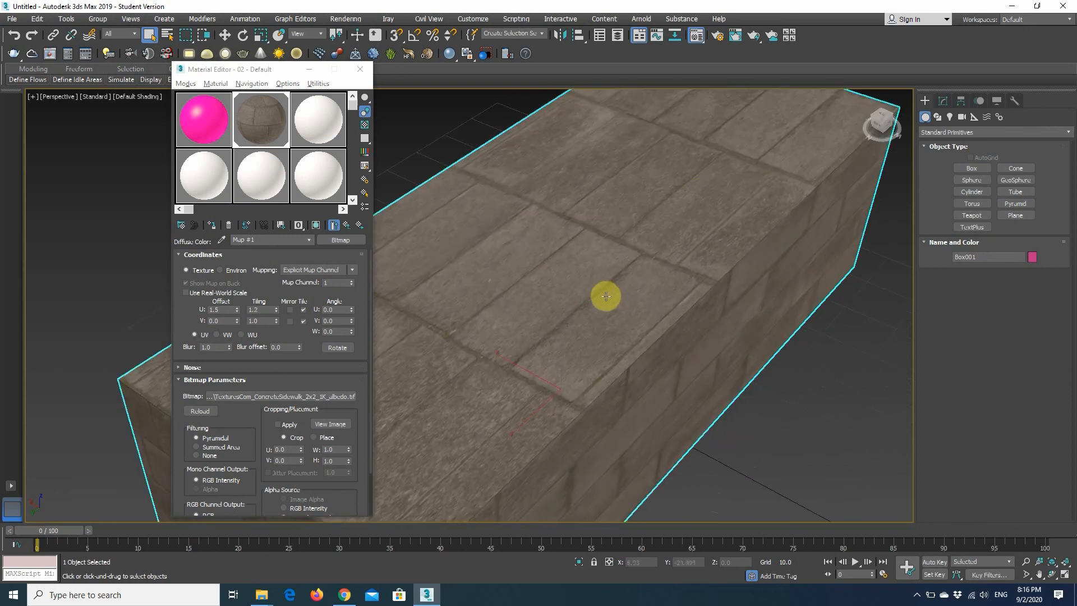